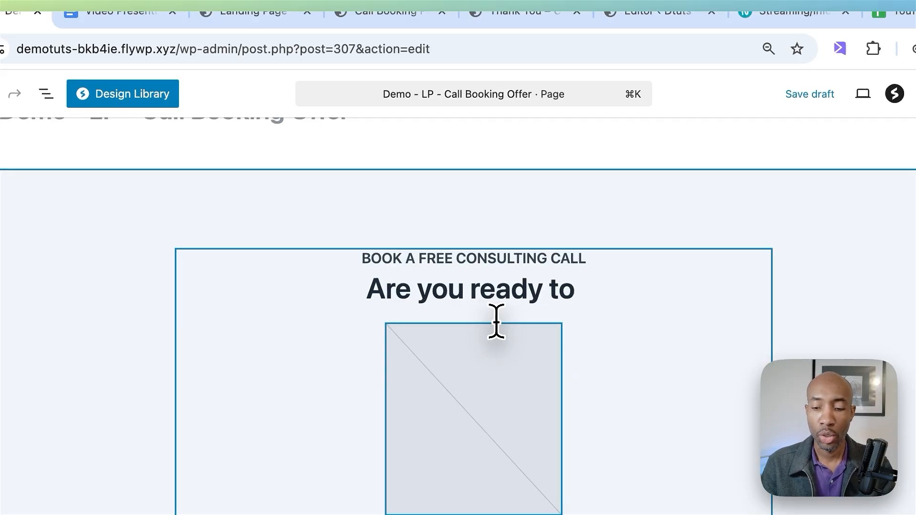
Step: Extend the hero headline "Are you ready to" with "[solve problem] so you can"
type("[]")
key("Left")
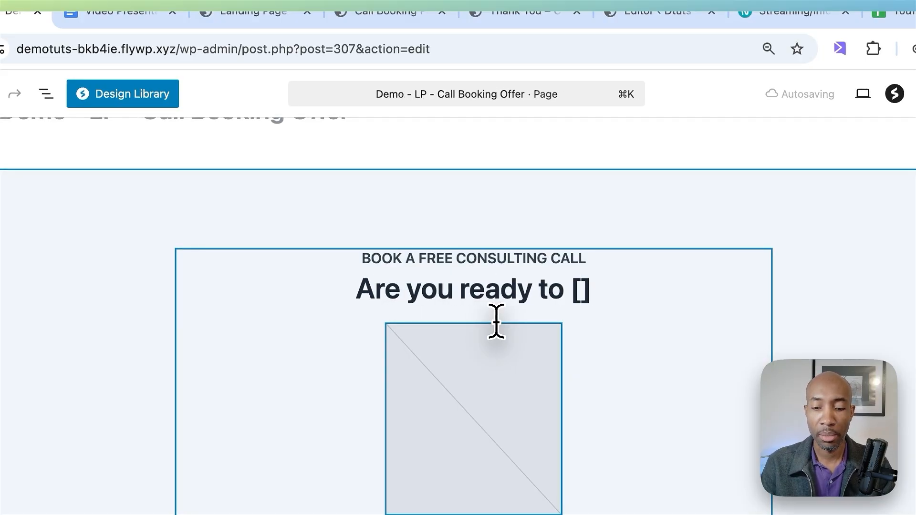
type("solve problem")
left_click(685, 293)
type("so you can")
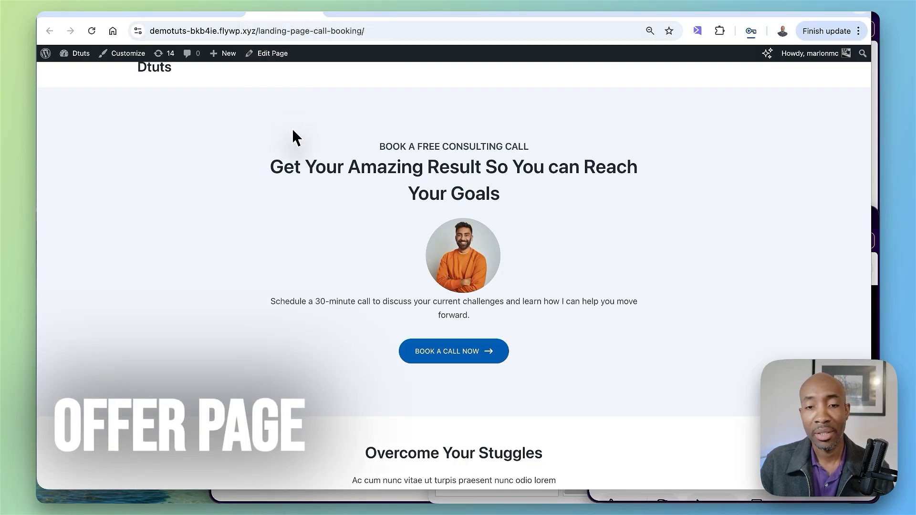
Step: Preview the finished landing page's hero section and the Schedule Your Call page
scroll(293, 136, "down", 1)
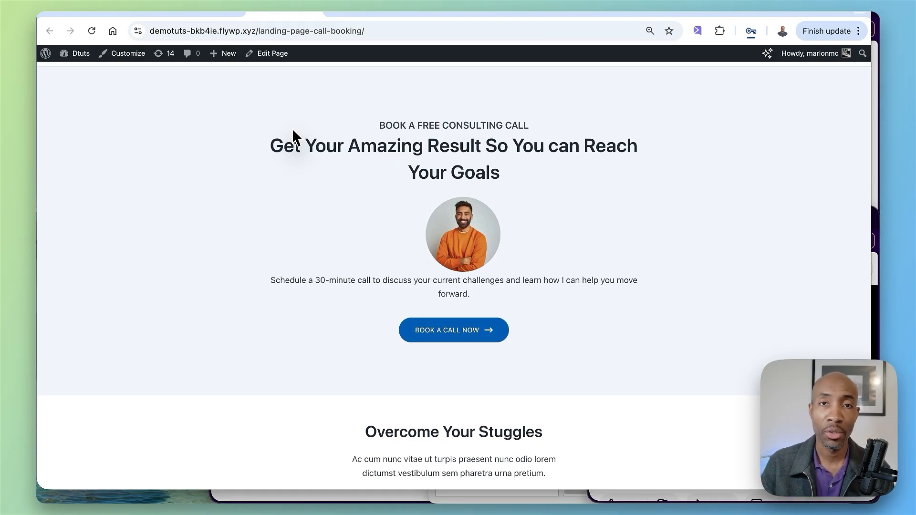
scroll(310, 145, "up", 2)
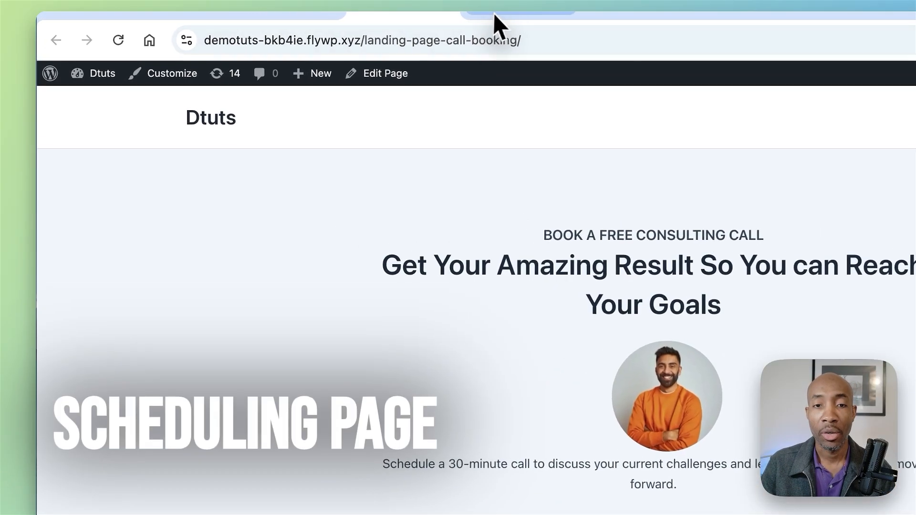
left_click(495, 16)
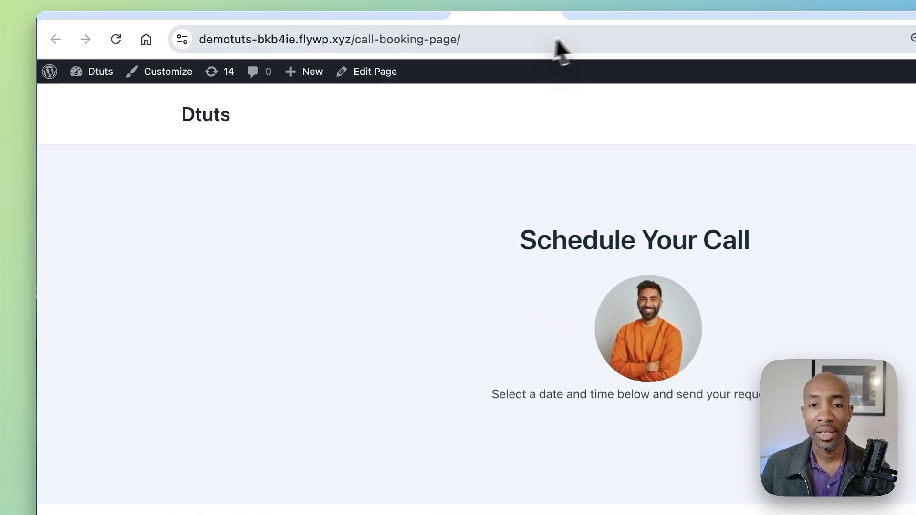
left_click(432, 15)
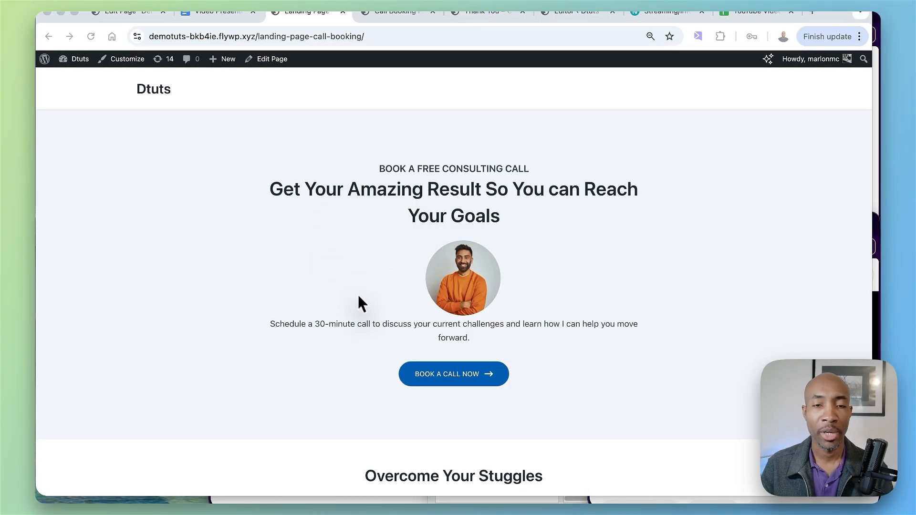
scroll(362, 307, "down", 2)
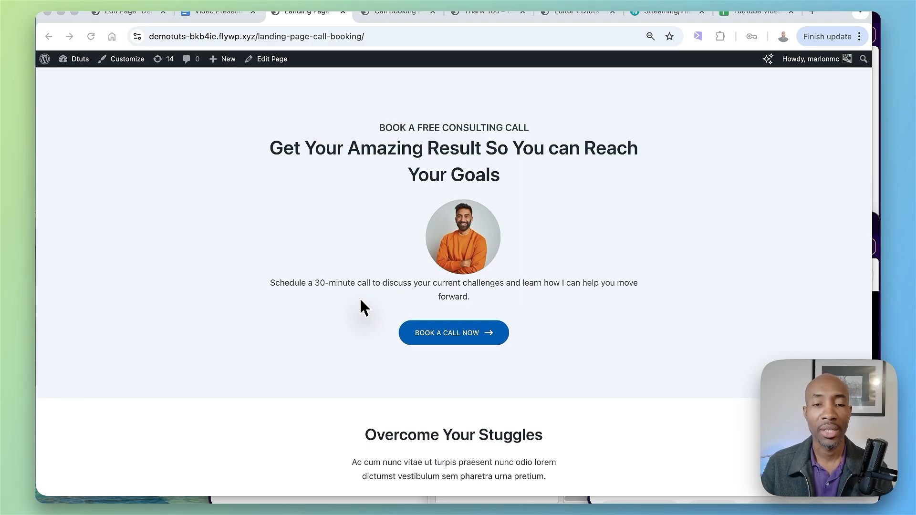
scroll(360, 300, "up", 2)
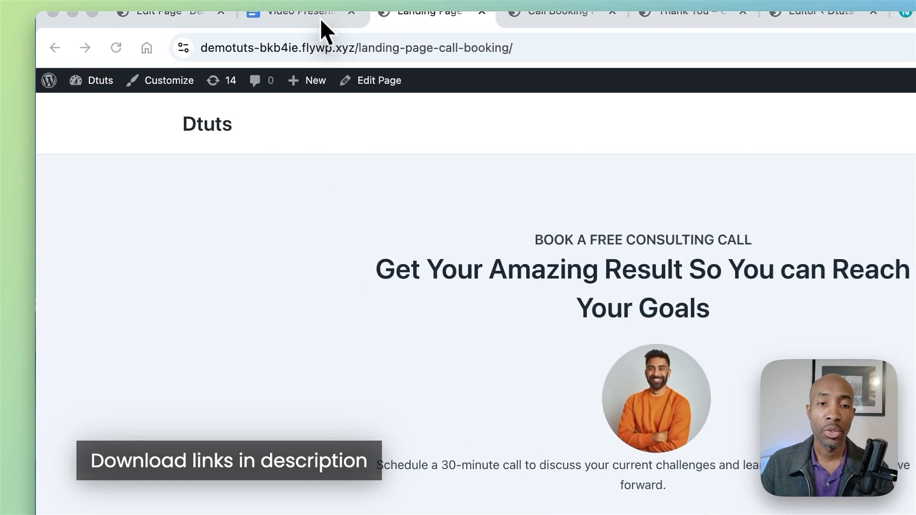
Step: Glance at the video presentation notes and examine the finished landing page from its hero section down to the closing call to action
left_click(230, 14)
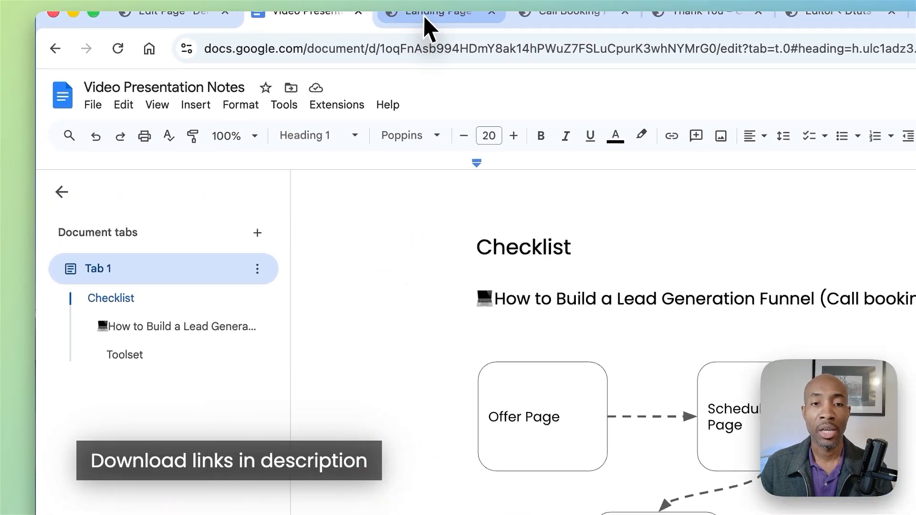
left_click(424, 18)
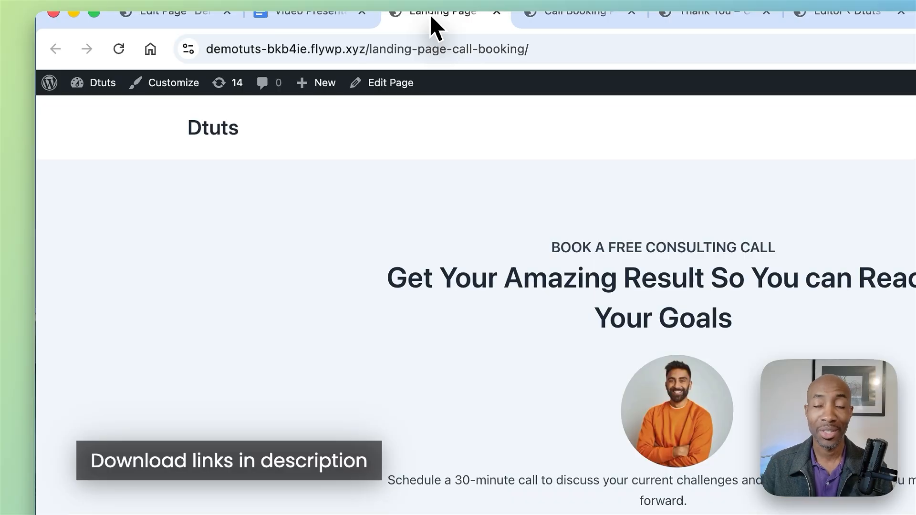
scroll(619, 383, "down", 1)
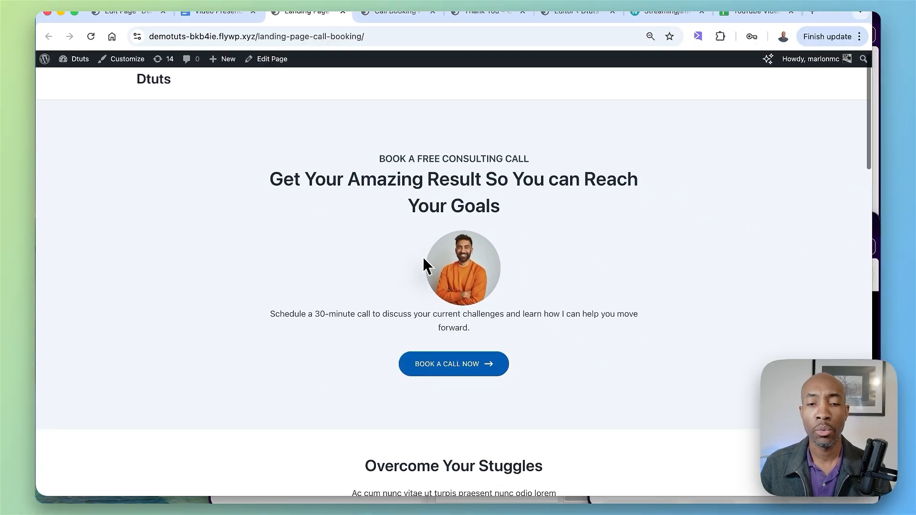
scroll(424, 259, "down", 1)
scroll(423, 258, "up", 1)
scroll(423, 258, "down", 1)
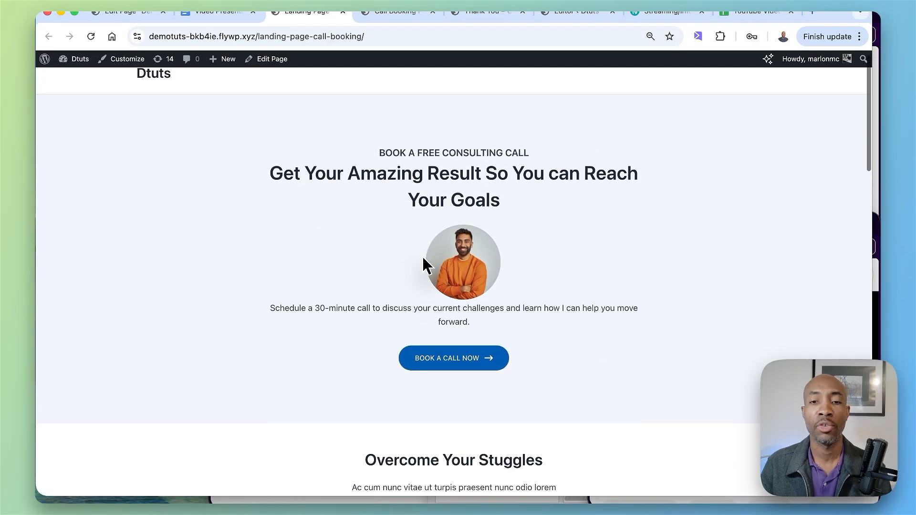
scroll(423, 263, "down", 3)
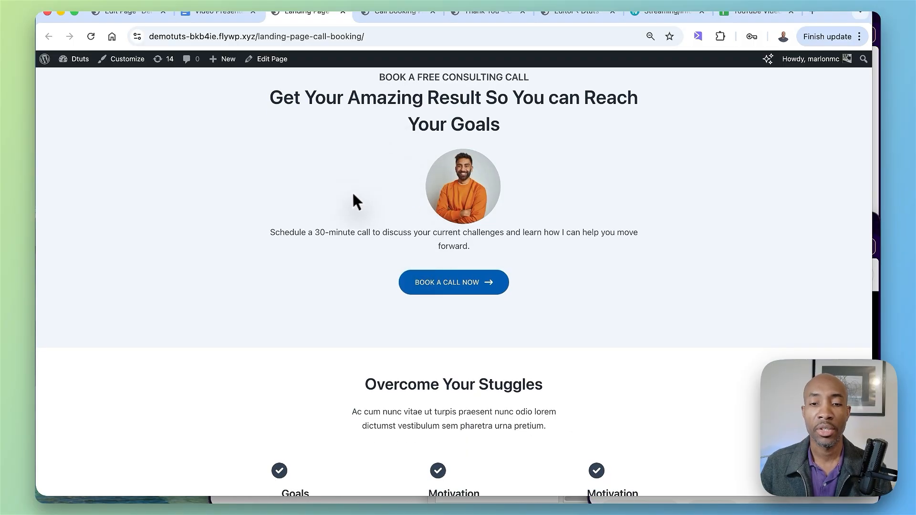
scroll(425, 290, "down", 2)
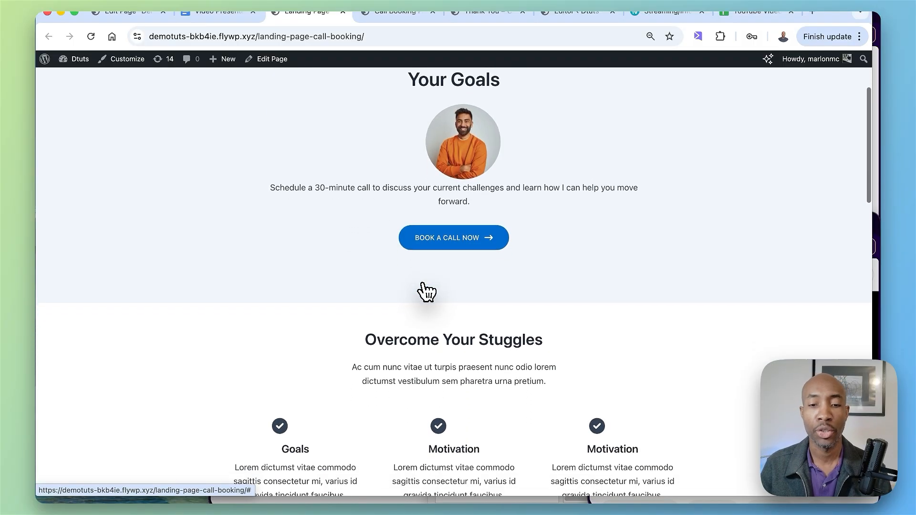
scroll(426, 292, "down", 3)
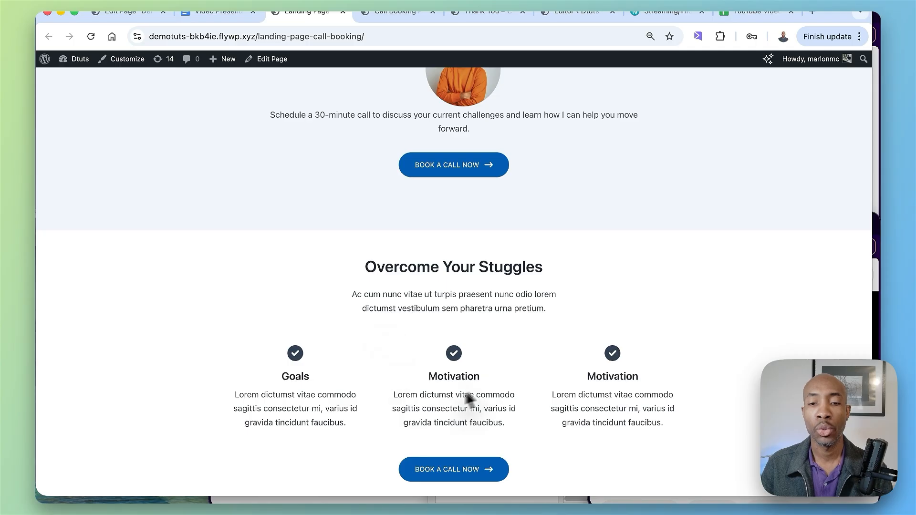
scroll(439, 370, "down", 3)
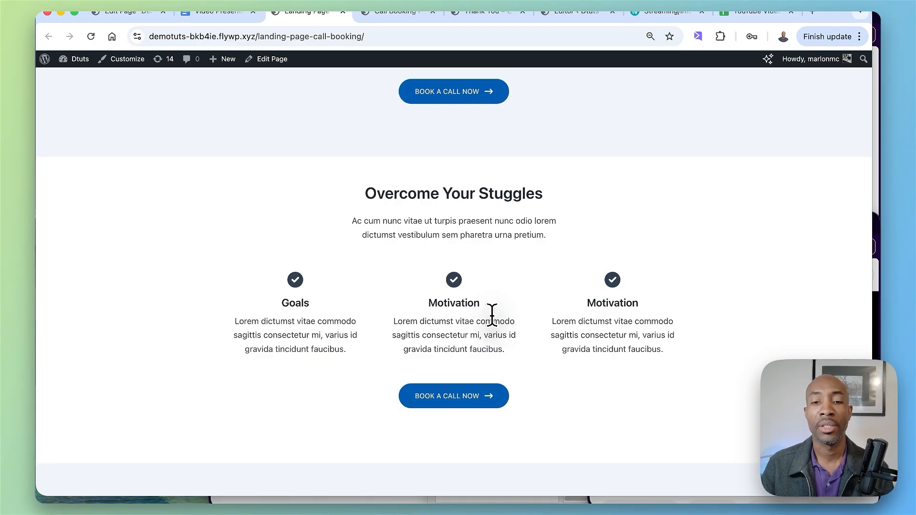
scroll(492, 315, "down", 6)
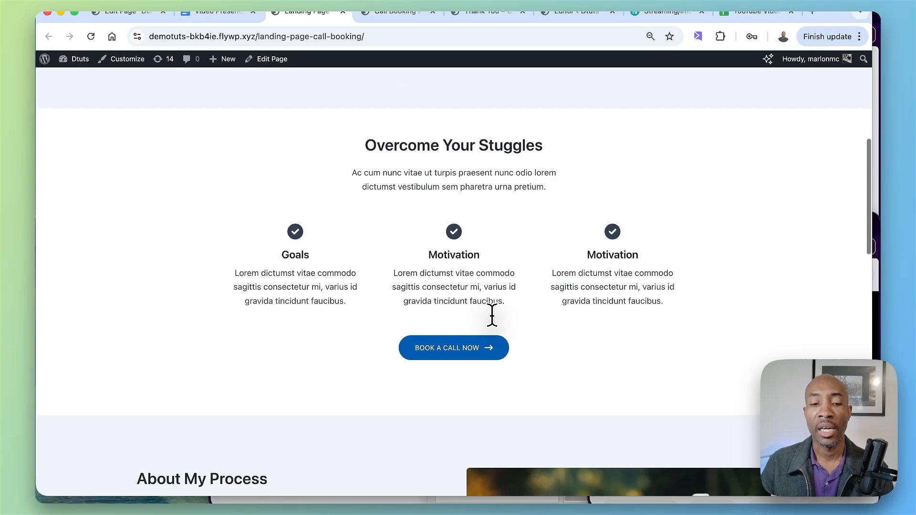
scroll(492, 315, "down", 1)
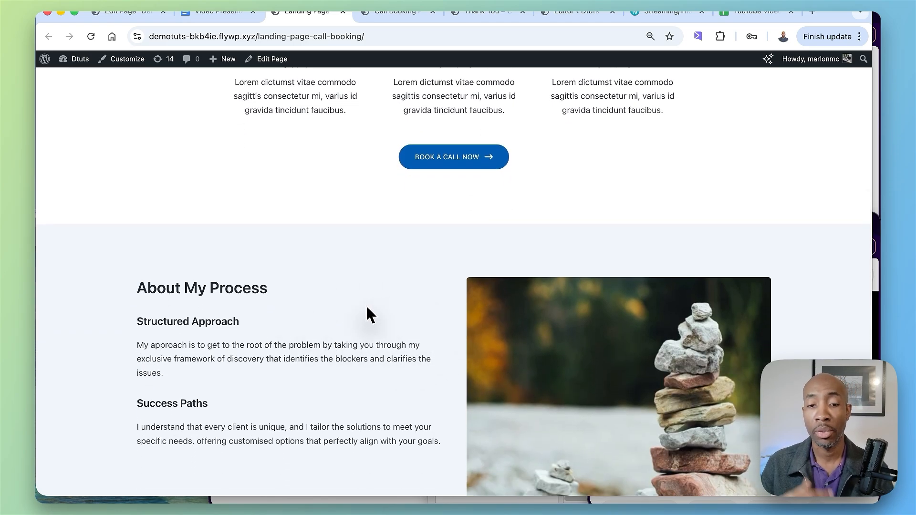
scroll(373, 315, "down", 10)
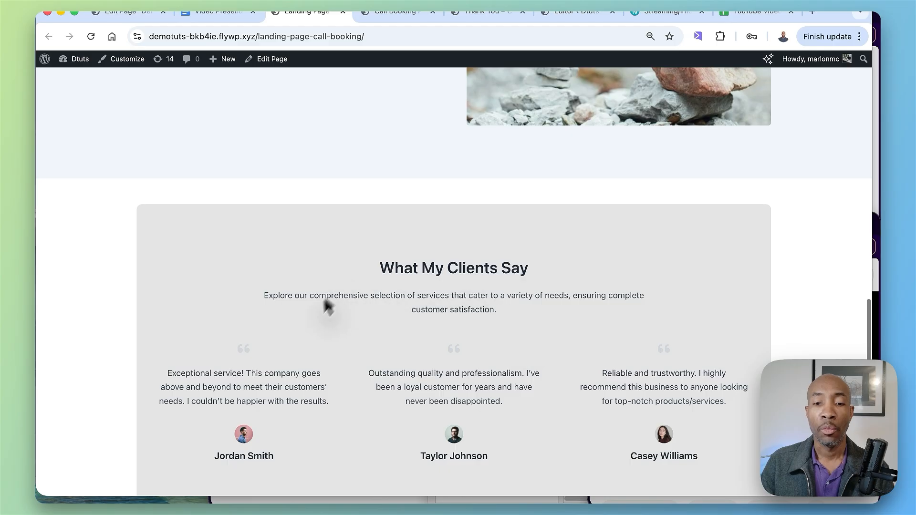
scroll(428, 368, "down", 5)
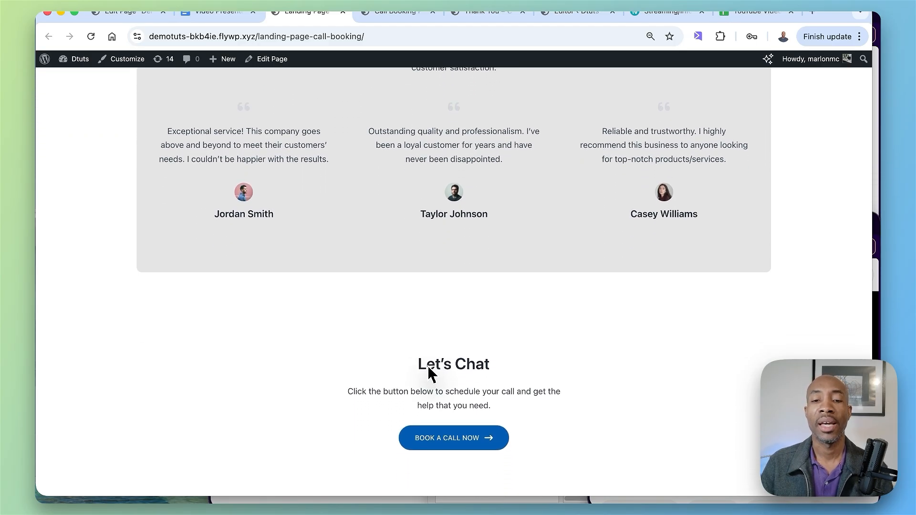
scroll(434, 384, "up", 10)
scroll(432, 371, "up", 15)
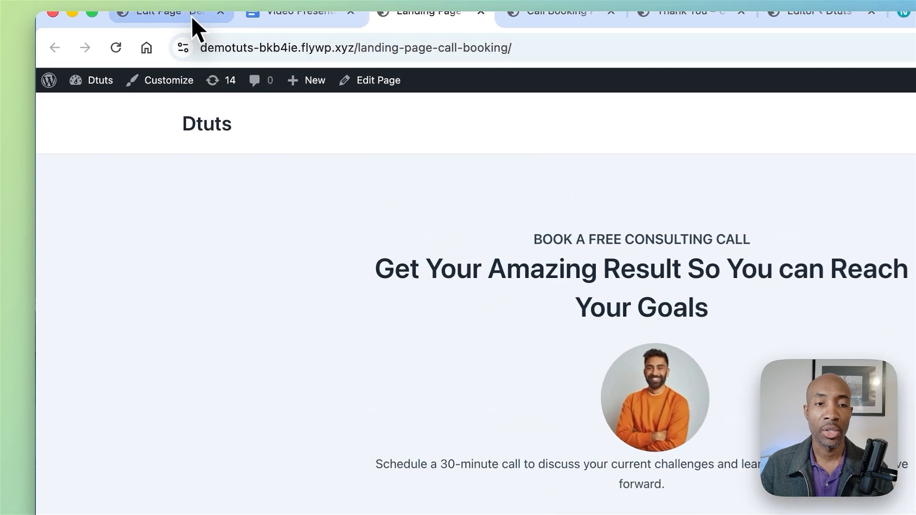
Step: Go to the editor of the "Demo - LP - Call Booking Offer" page and close its block list view
left_click(143, 13)
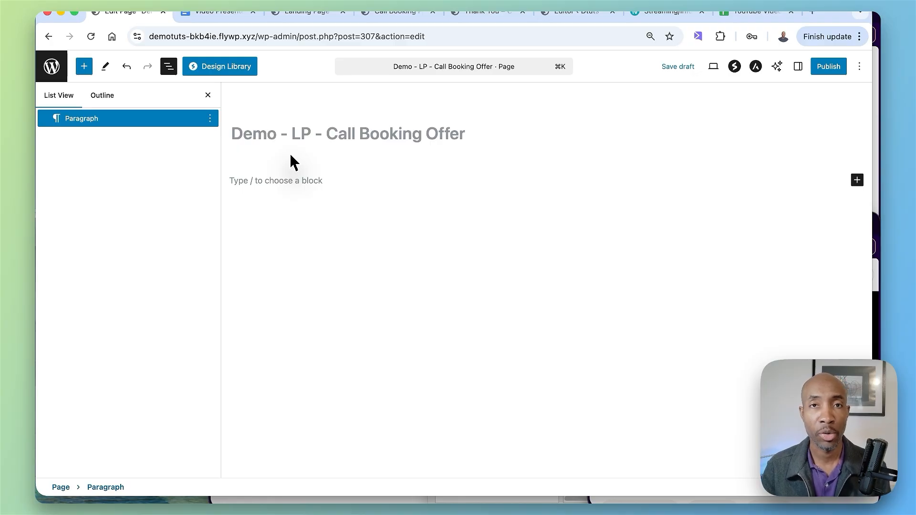
left_click(232, 181)
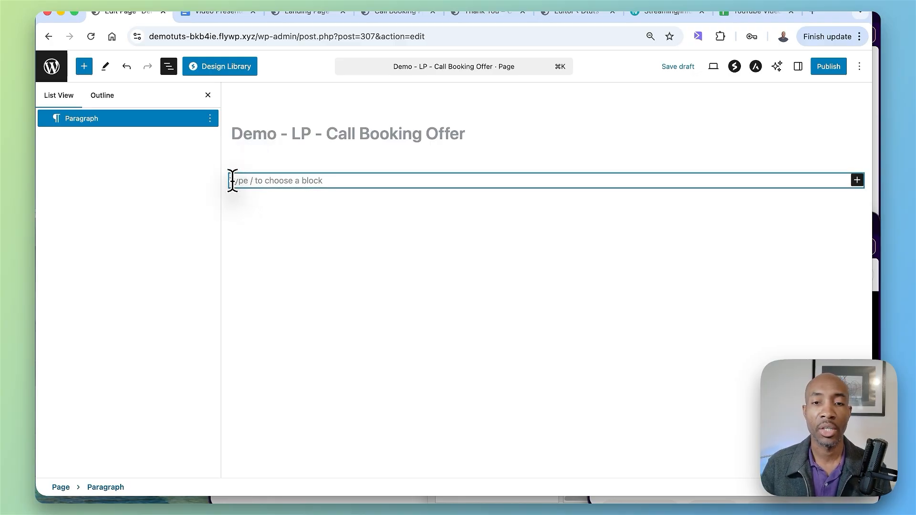
left_click(208, 95)
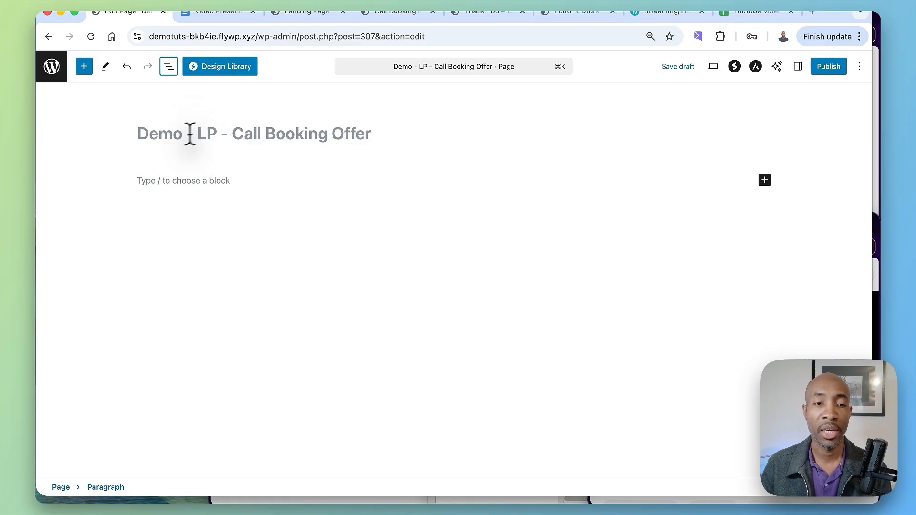
left_click(146, 133)
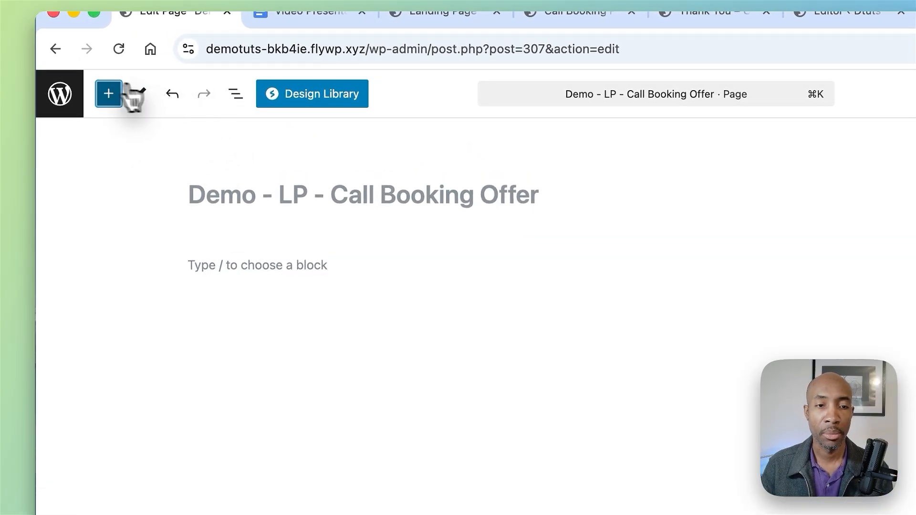
Step: Insert the Hero Section (Basic) pattern from the Call Booking Funnel category into the page and close the inserter
left_click(109, 94)
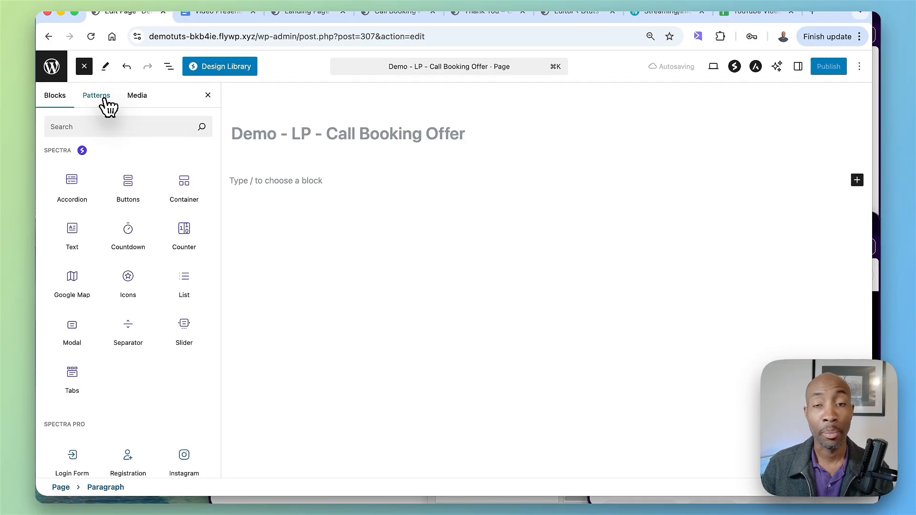
left_click(98, 96)
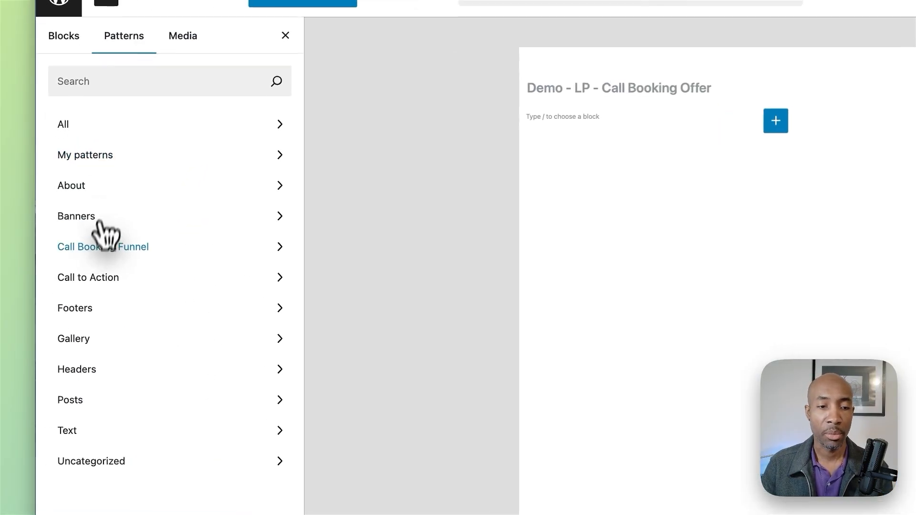
left_click(98, 238)
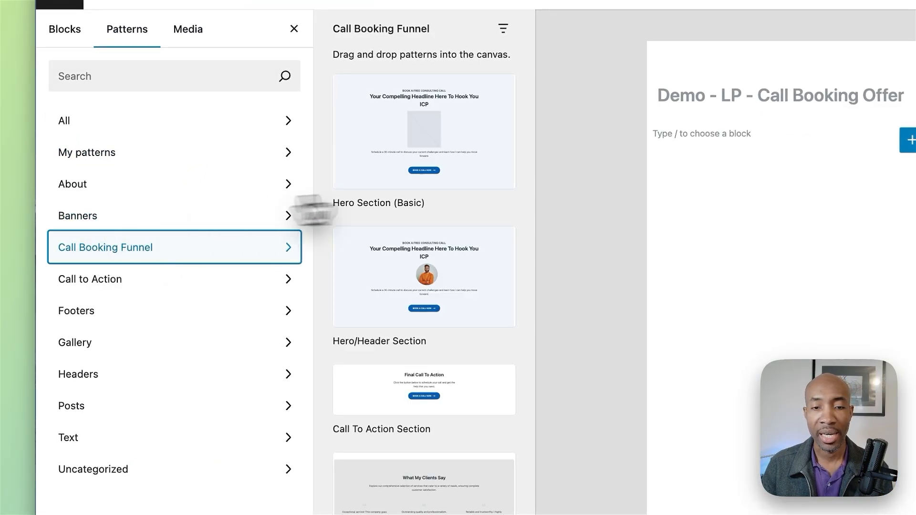
scroll(446, 396, "down", 3)
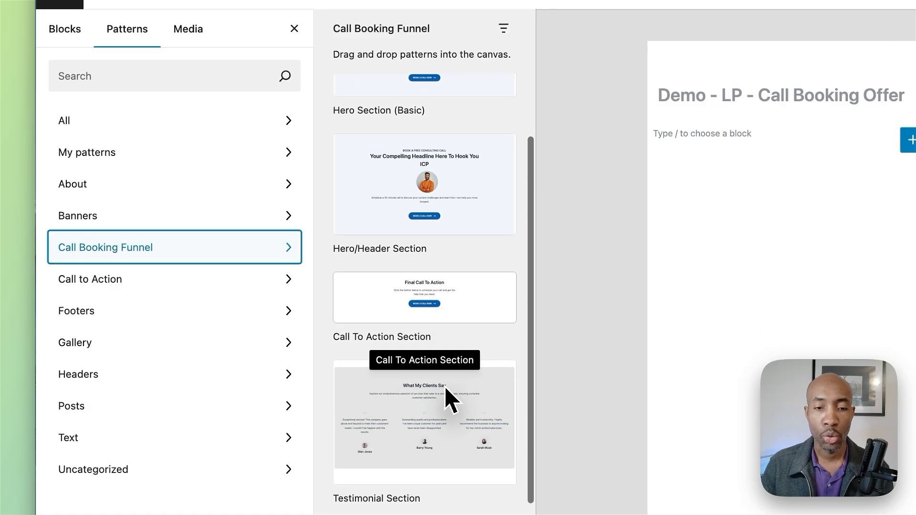
scroll(446, 396, "up", 3)
left_click(436, 173)
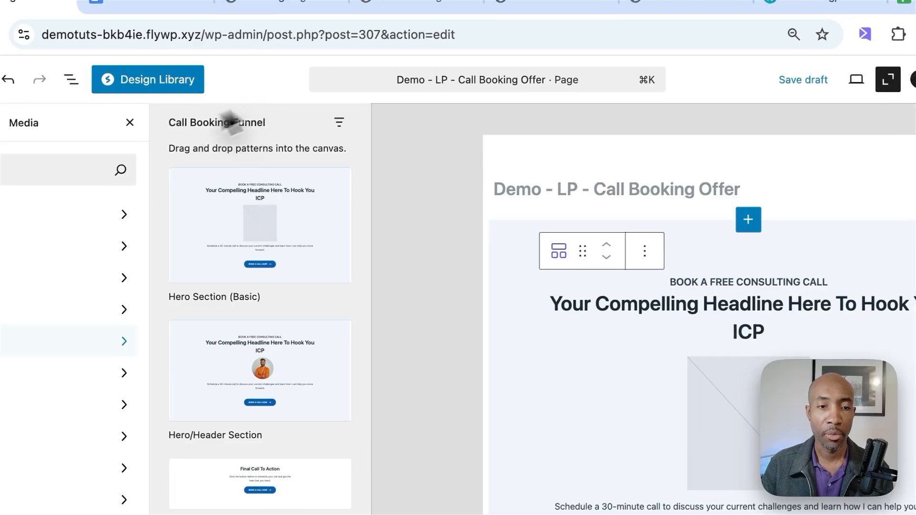
left_click(423, 153)
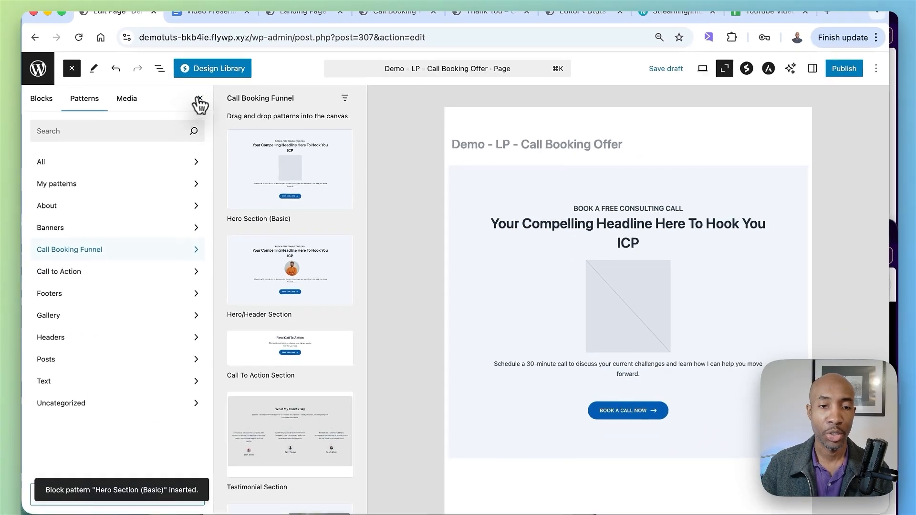
left_click(105, 137)
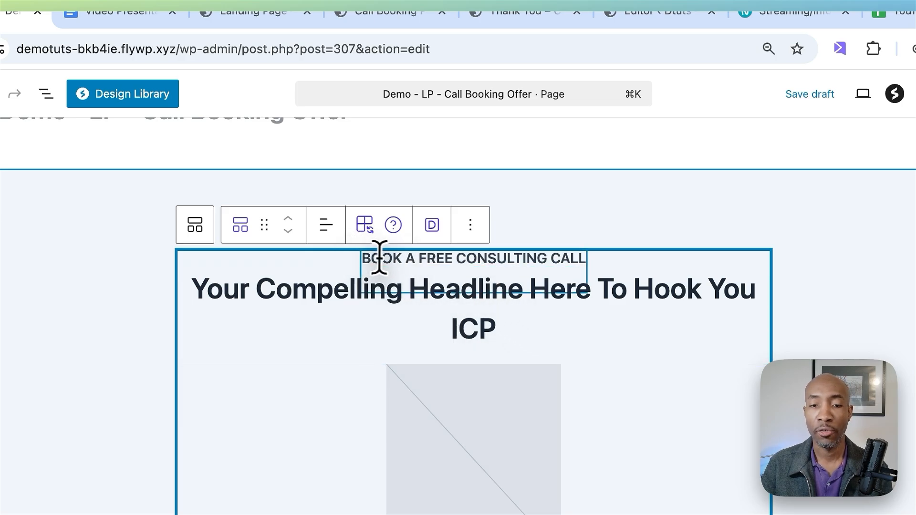
Step: Replace the hero section's headline placeholder text with "Are you ready to [solve problem]"
double_click(480, 260)
left_click(861, 323)
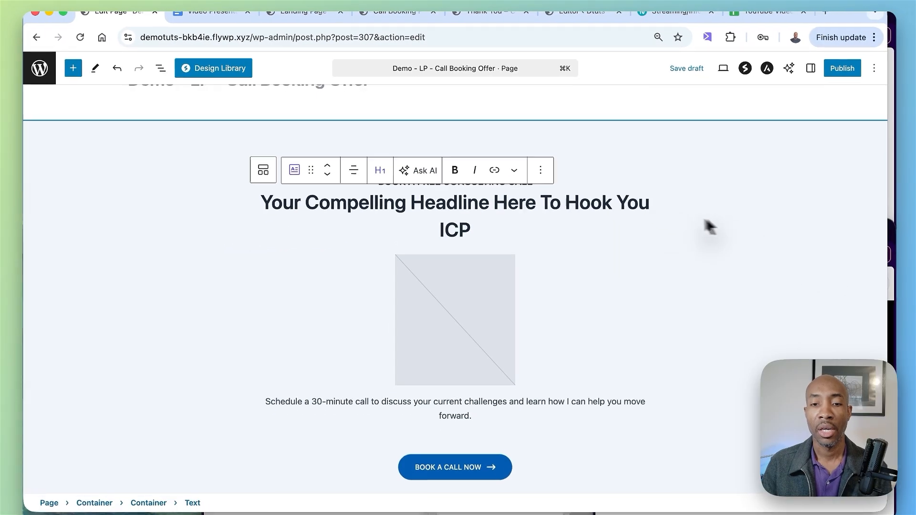
left_click(625, 173)
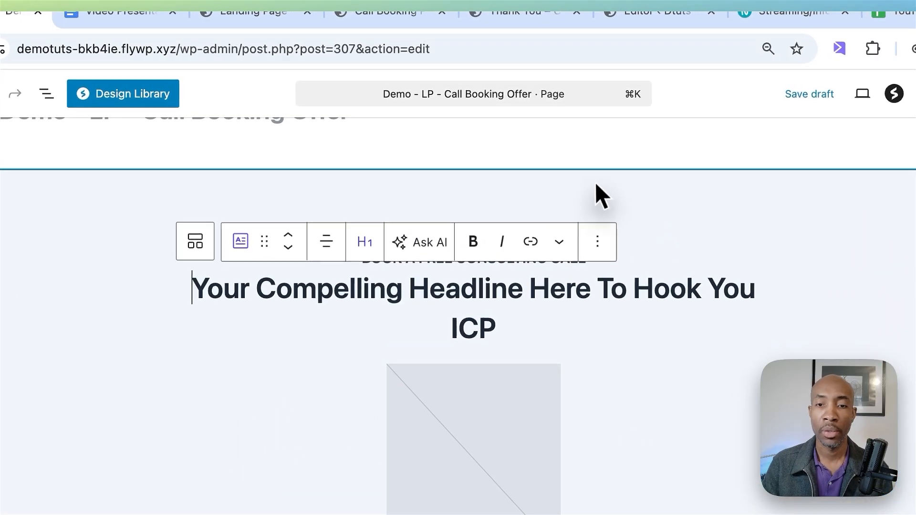
key("Up")
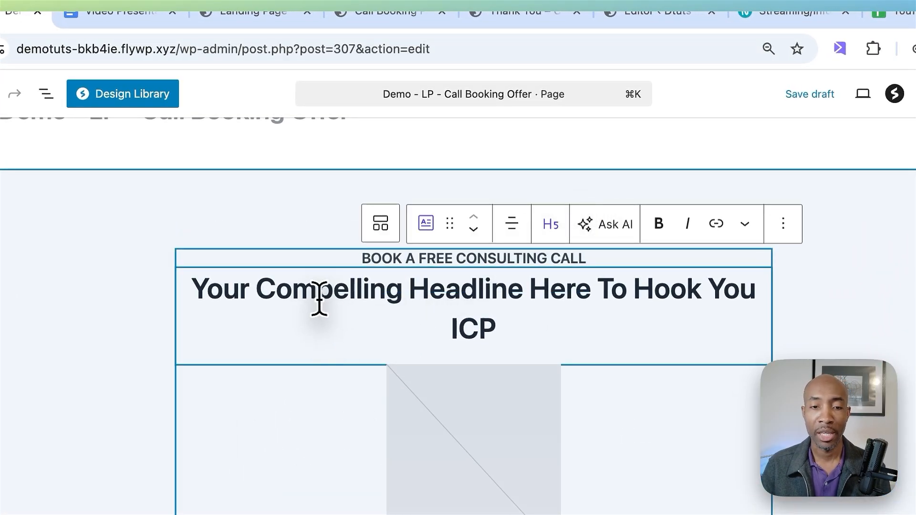
left_click(196, 288)
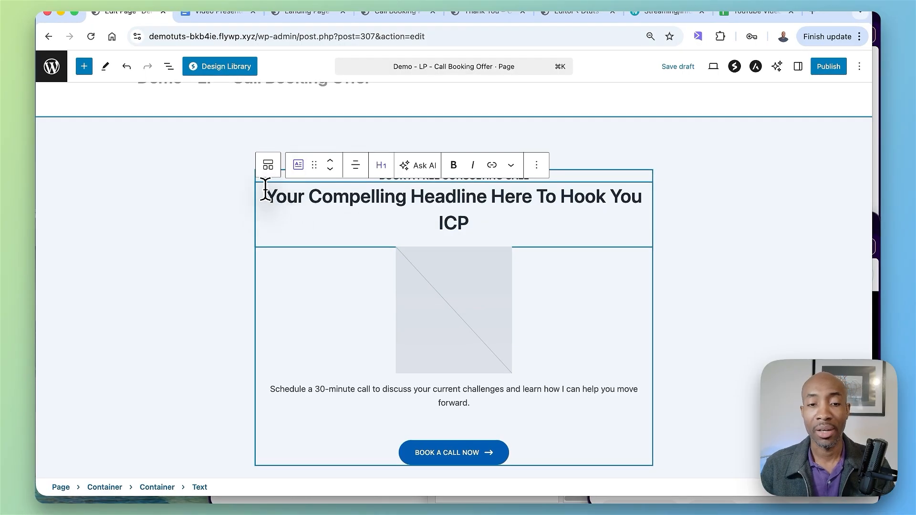
left_click_drag(266, 193, 446, 210)
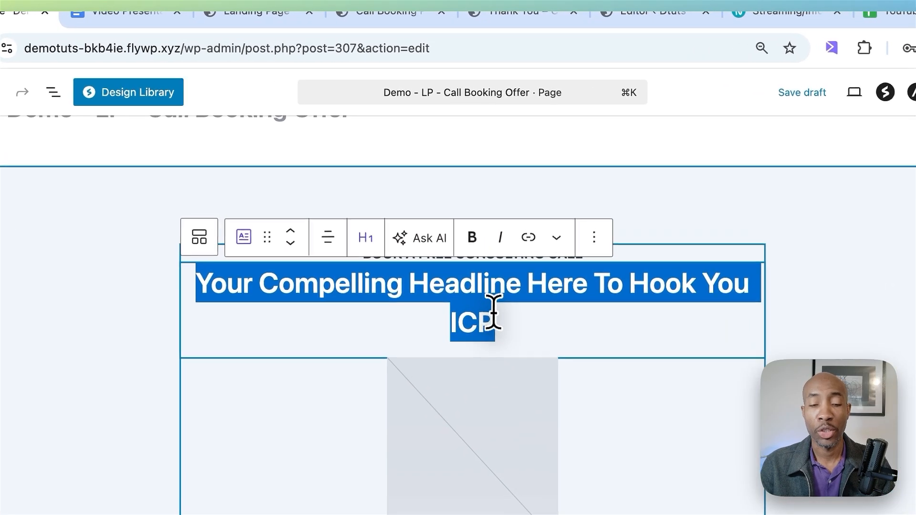
type("Are you ready t")
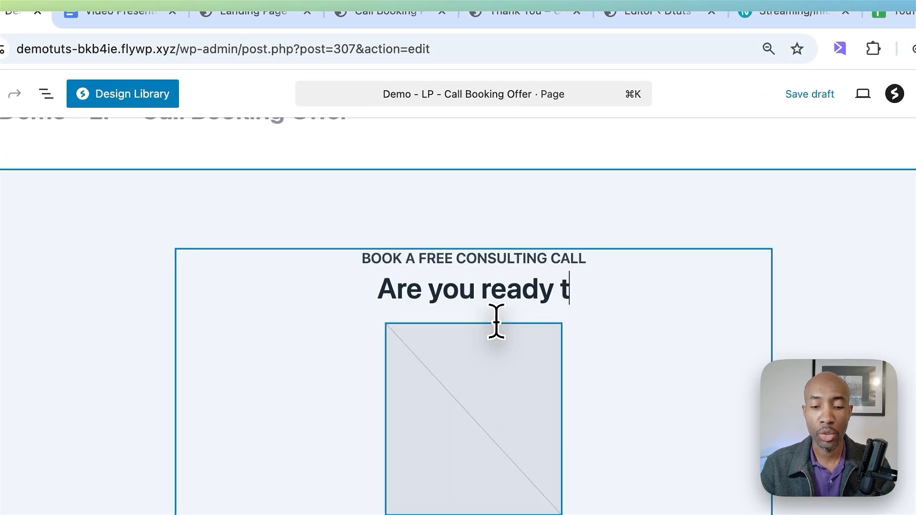
type("o []")
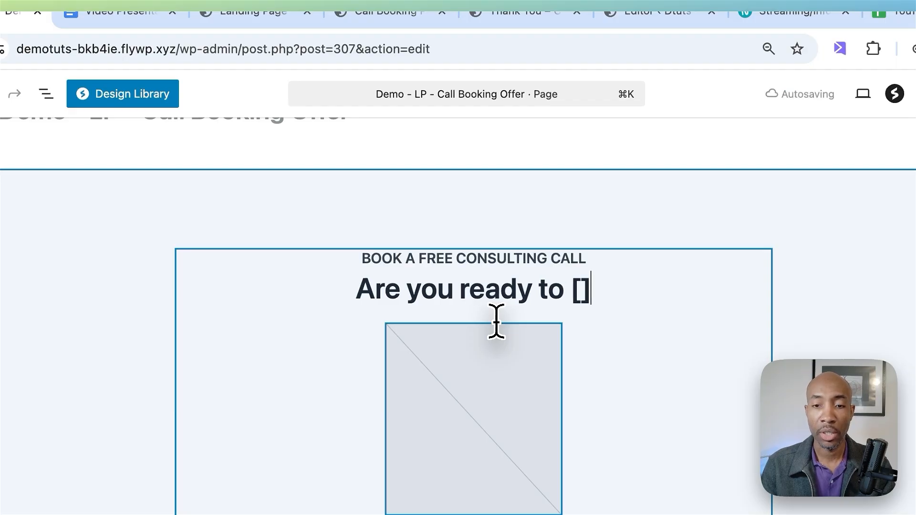
type("colve pr")
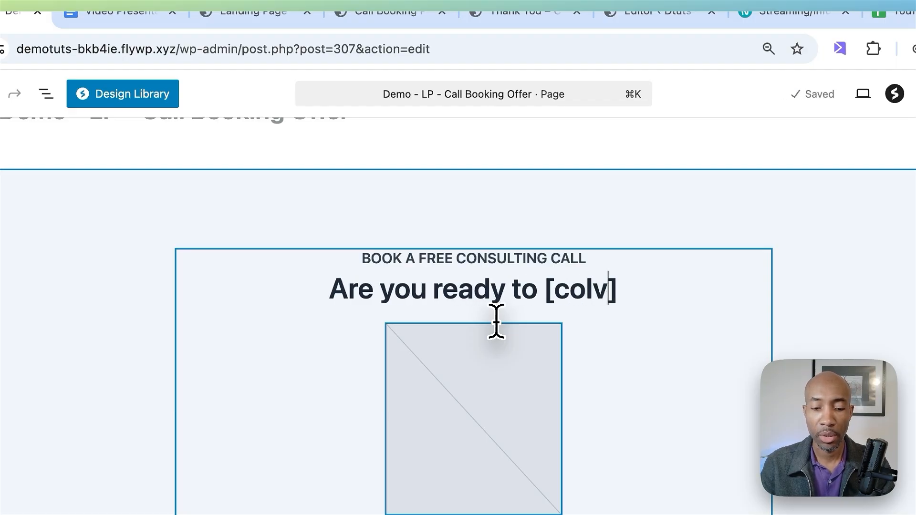
type("oblem")
Step: Extend the headline with "so you can [achieve future desired stated" following the solve problem placeholder
left_click(686, 289)
type("so you can ")
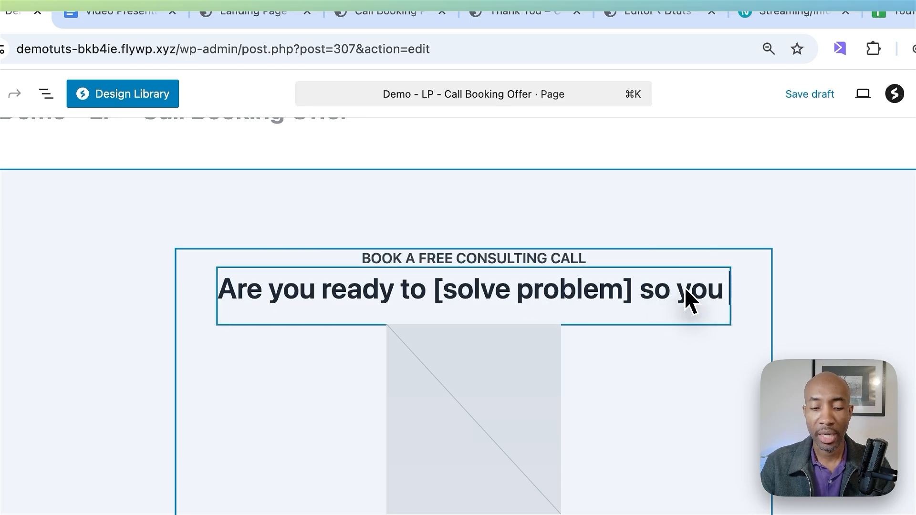
type("[achieve fu")
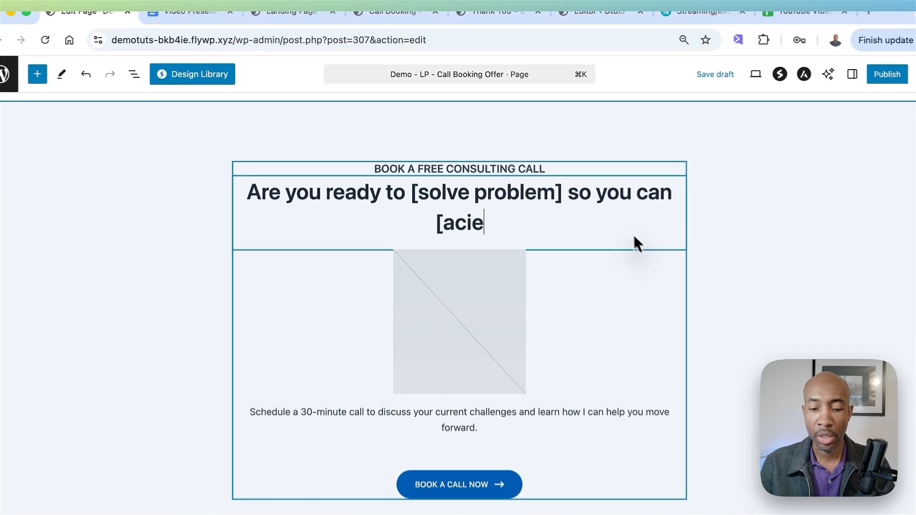
type("ture desi")
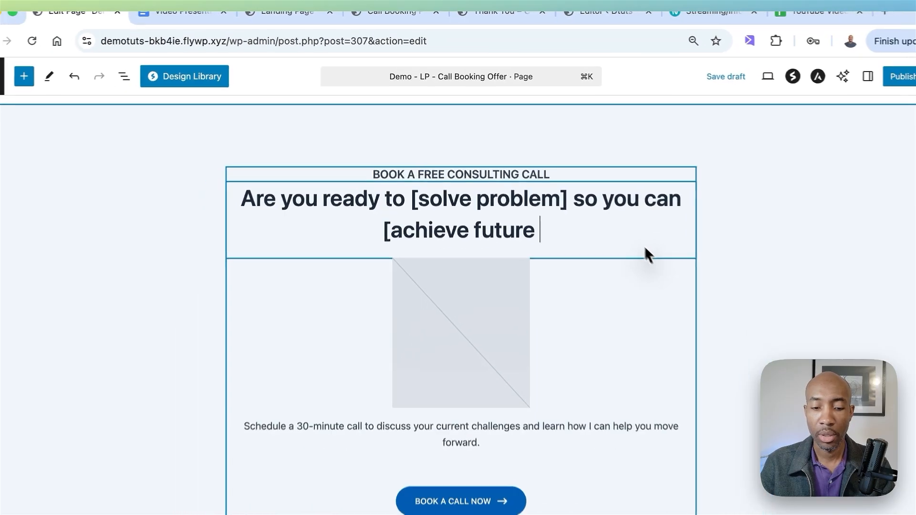
type("red ")
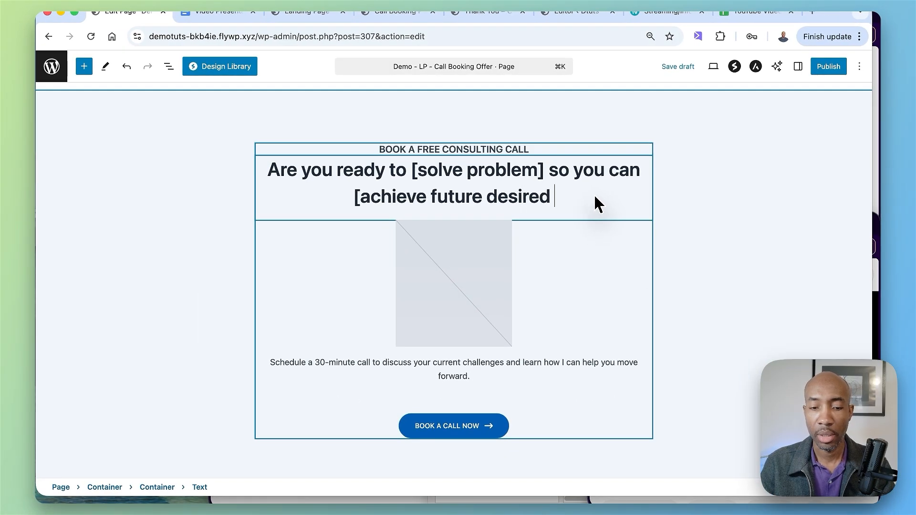
type("state")
key("BackSpace")
type("ted")
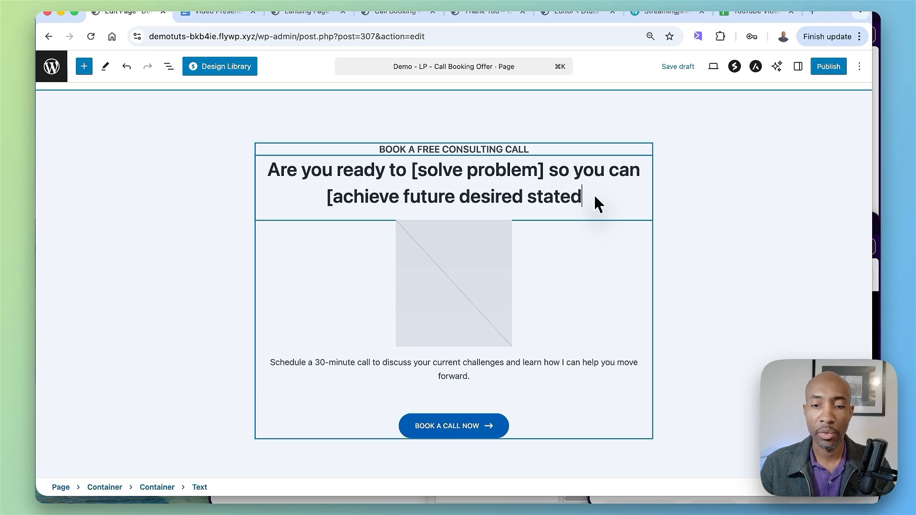
Step: Reorder the headline's second placeholder and close its bracket so it reads "[achieve desired future stated]"
double_click(430, 196)
left_click_drag(430, 196, 522, 197)
left_click(470, 196)
left_click(592, 196)
type("]")
Step: Examine the headline's two bracketed placeholders for the problem to solve and the desired future state
left_click_drag(544, 169, 412, 170)
left_click(325, 196)
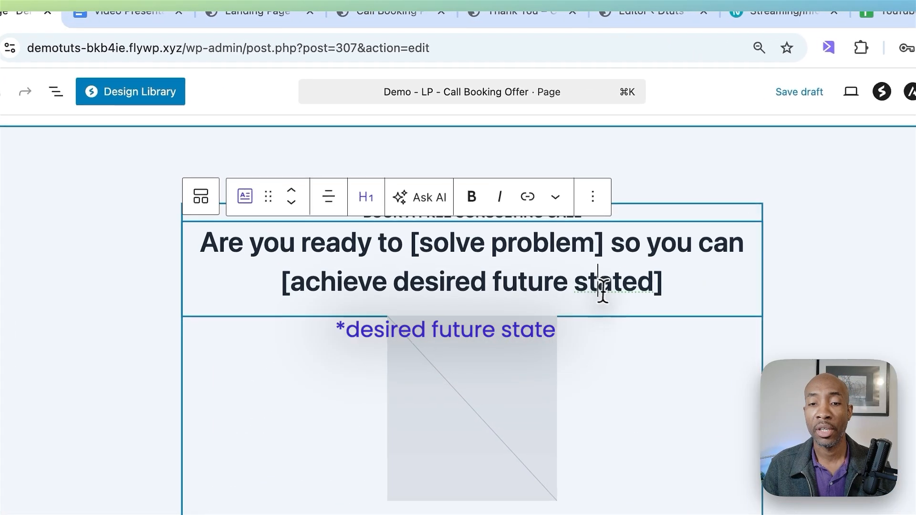
left_click_drag(279, 300, 282, 286)
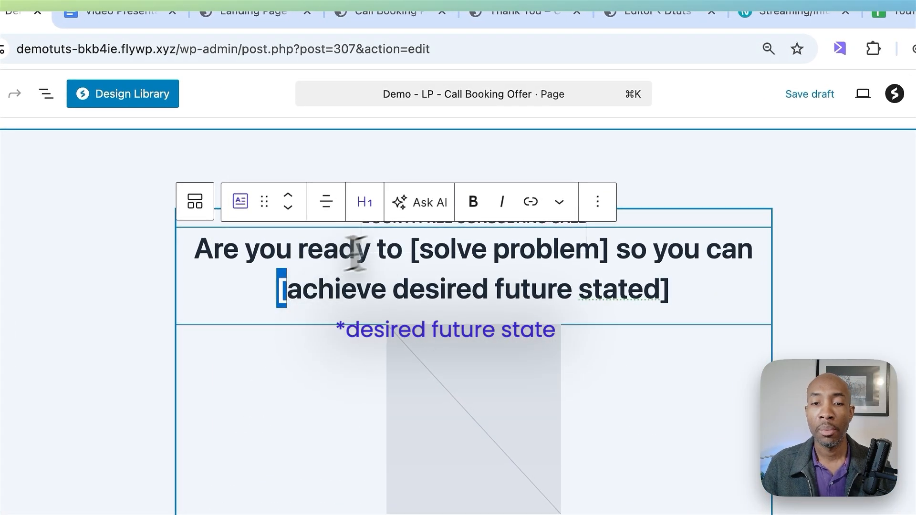
triple_click(428, 245)
left_click(429, 246)
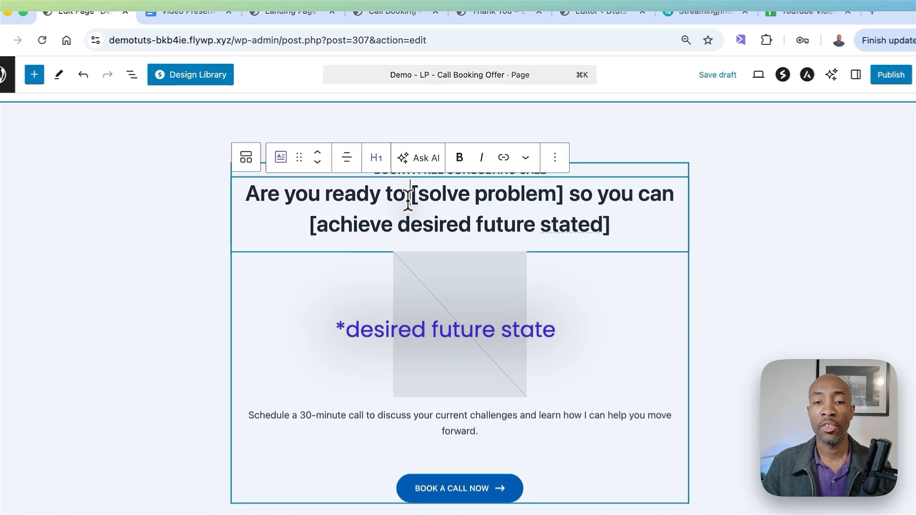
left_click_drag(413, 249, 583, 250)
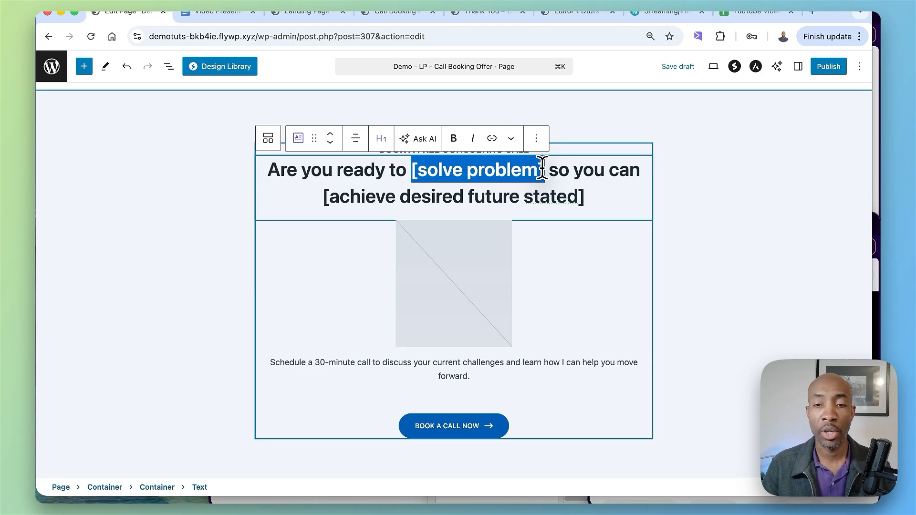
left_click(584, 198)
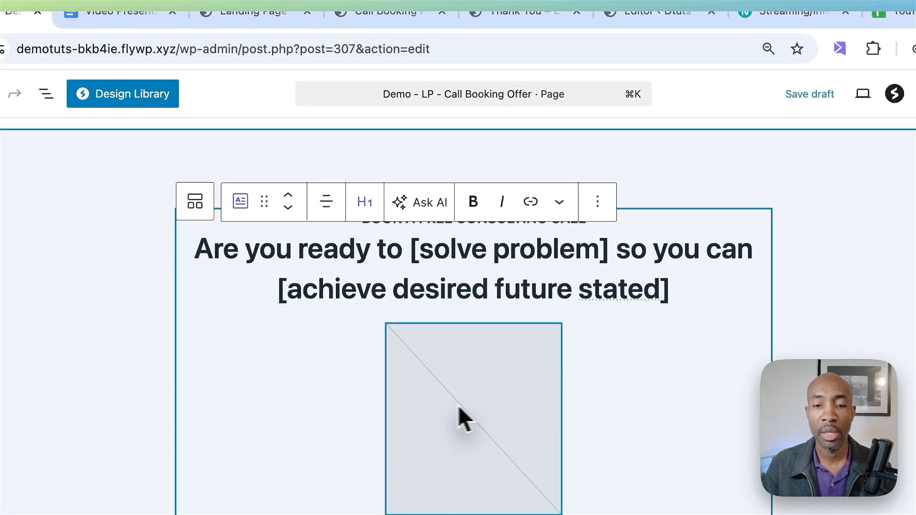
Step: Fill the hero section's image placeholder with page-header-02.png from the media library
left_click(465, 396)
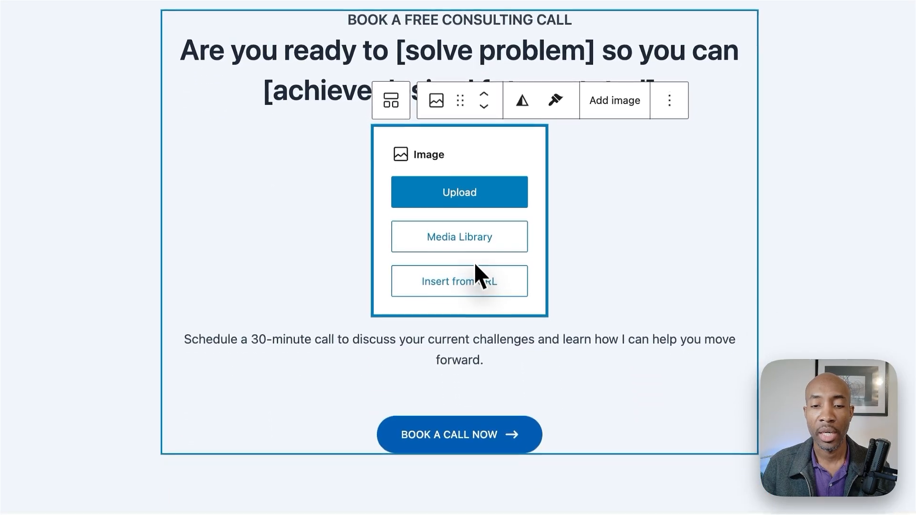
left_click(467, 234)
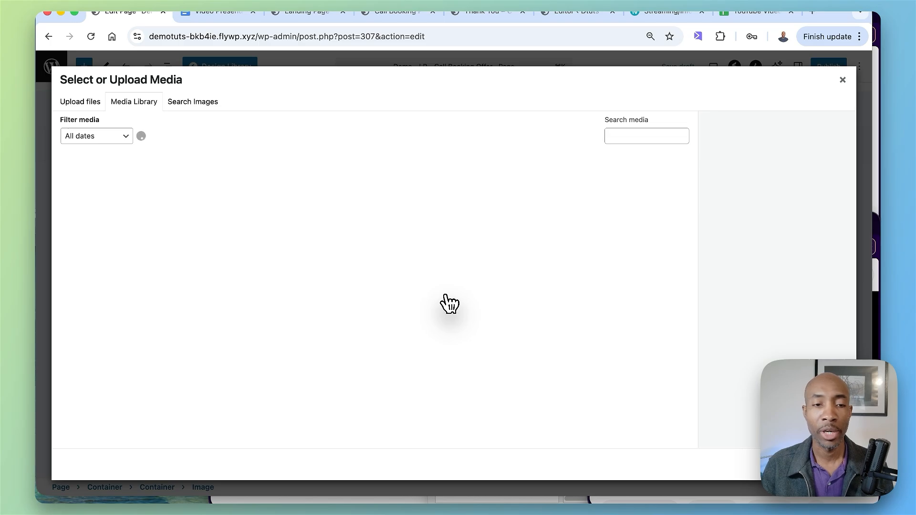
left_click(196, 275)
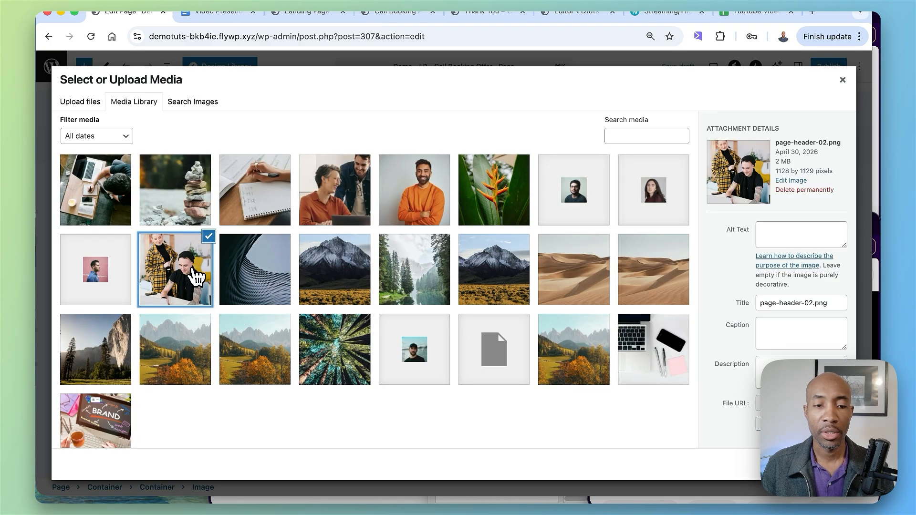
left_click(832, 464)
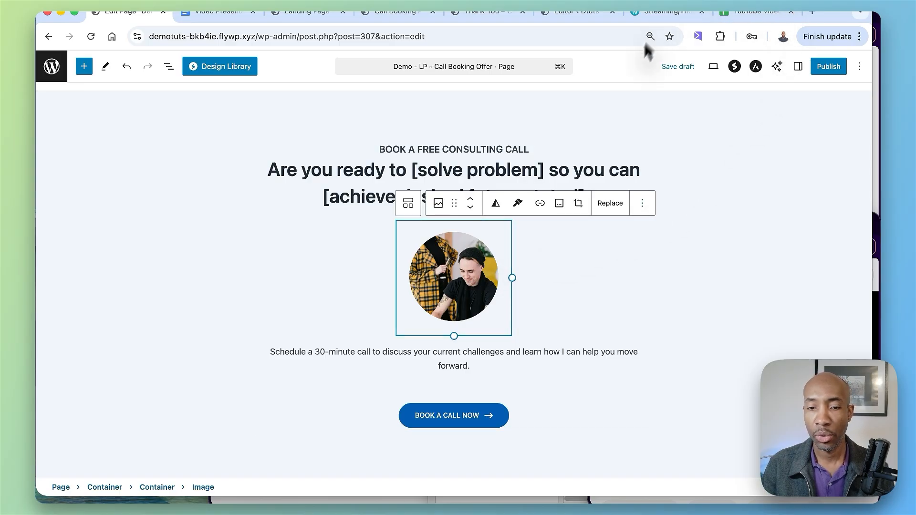
Step: Reposition the circular mask on the hero image in its block settings and close the settings sidebar
left_click(797, 66)
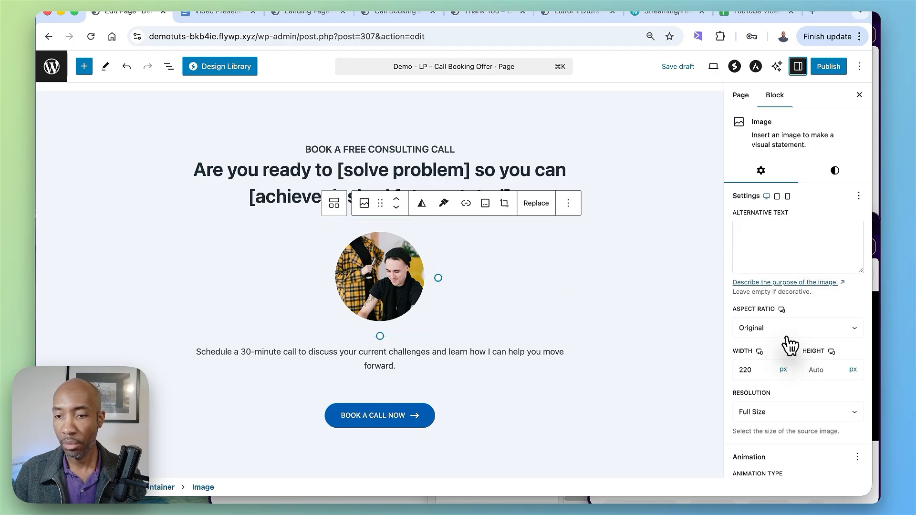
scroll(787, 348, "down", 10)
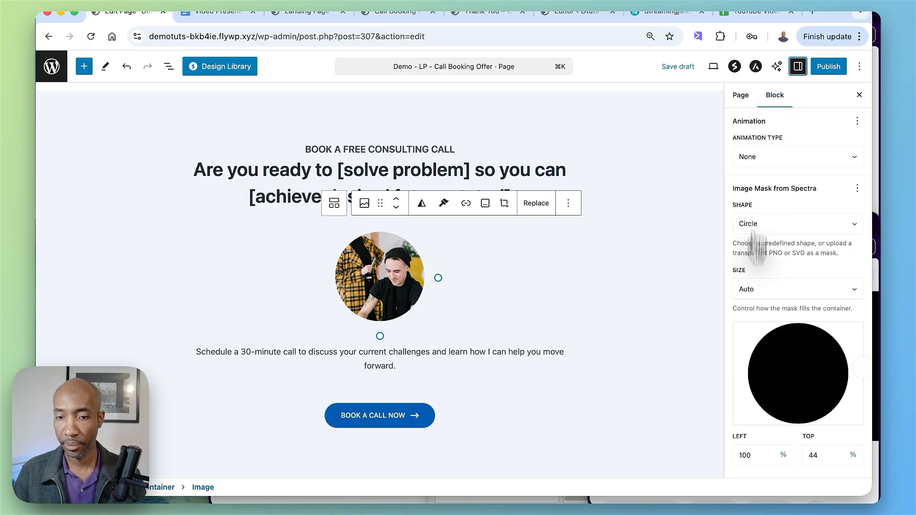
left_click_drag(777, 368, 795, 327)
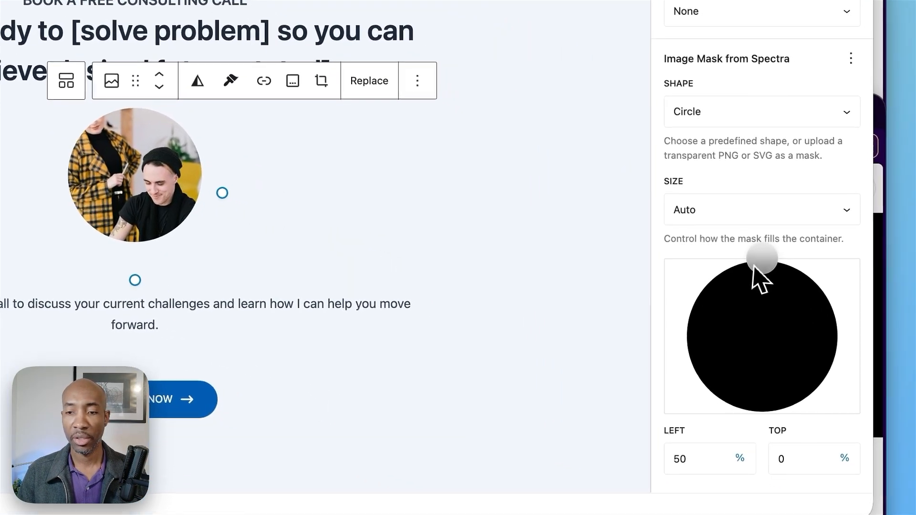
left_click_drag(760, 266, 793, 305)
left_click(599, 217)
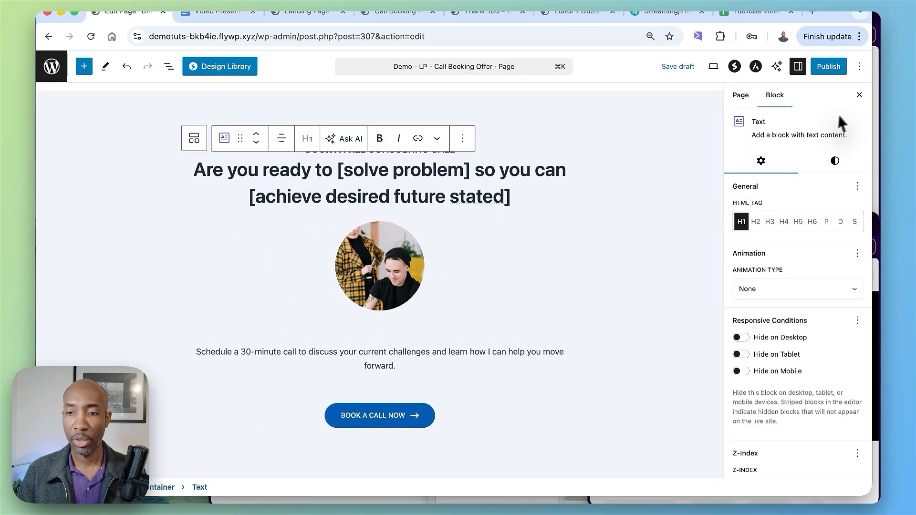
left_click(859, 97)
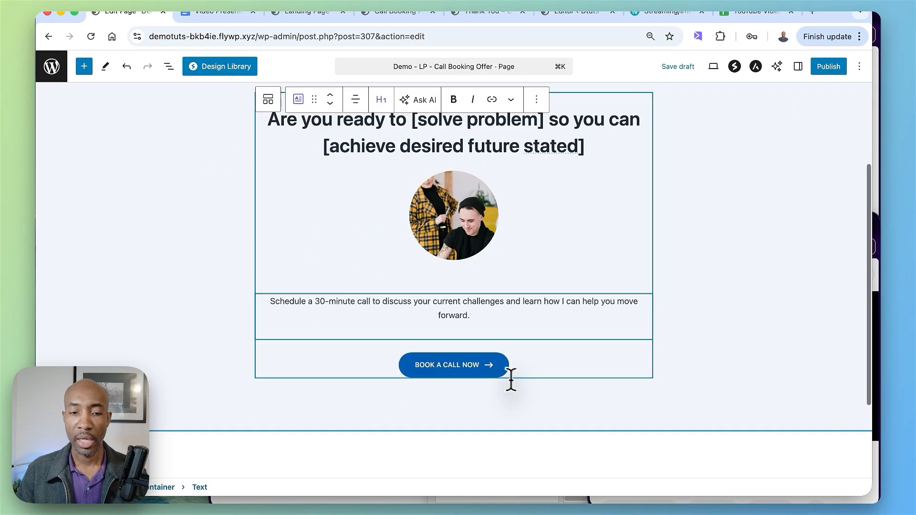
Step: Examine the hero section's supporting text, its BOOK A CALL NOW button and the empty page area below
double_click(293, 310)
triple_click(293, 310)
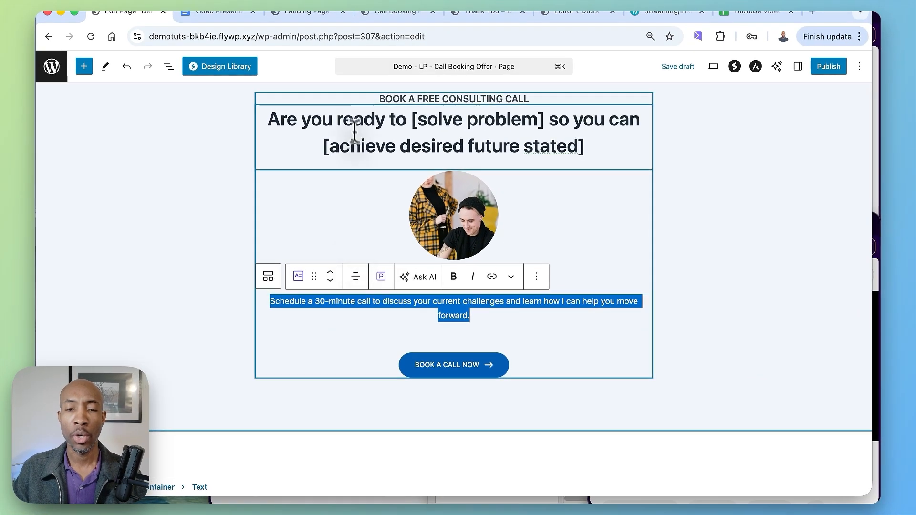
left_click(339, 111)
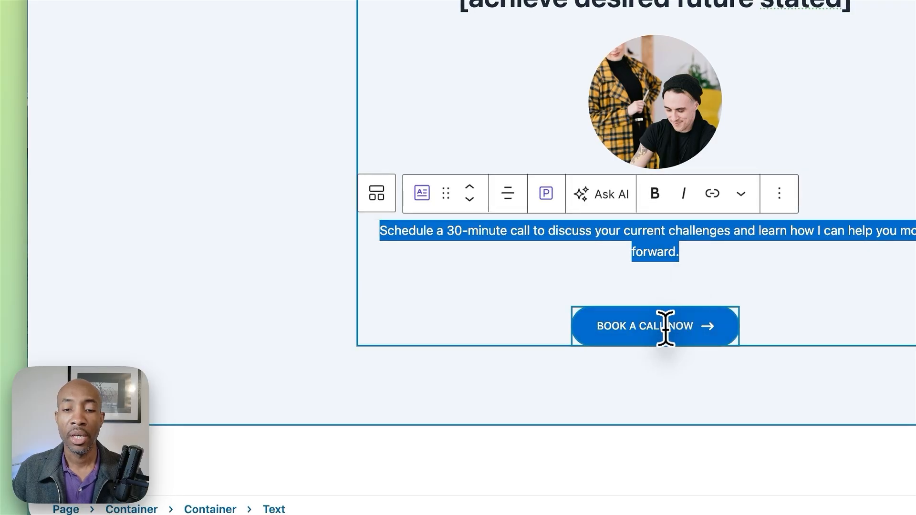
left_click(733, 328)
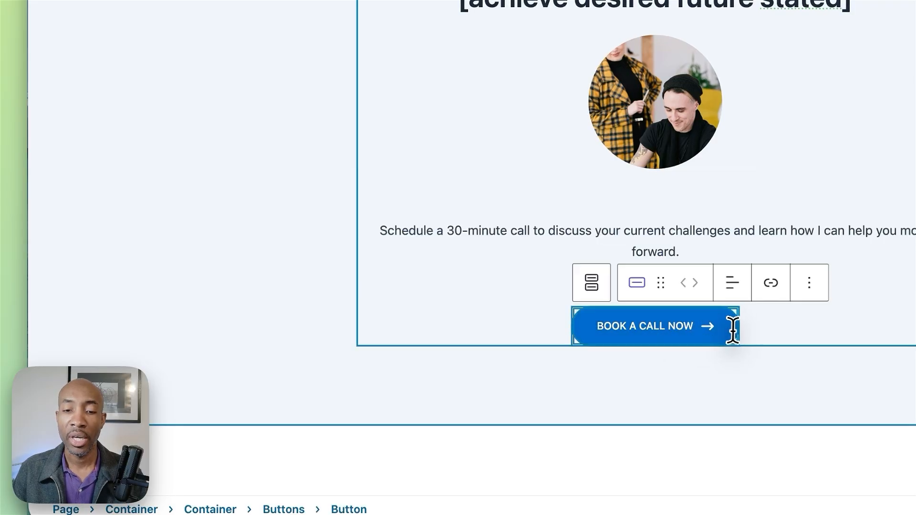
left_click(680, 328)
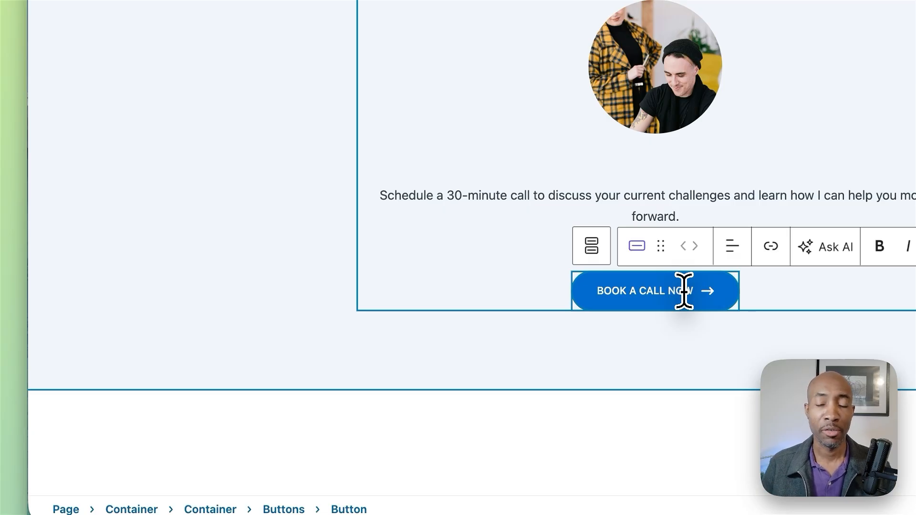
scroll(685, 291, "down", 3)
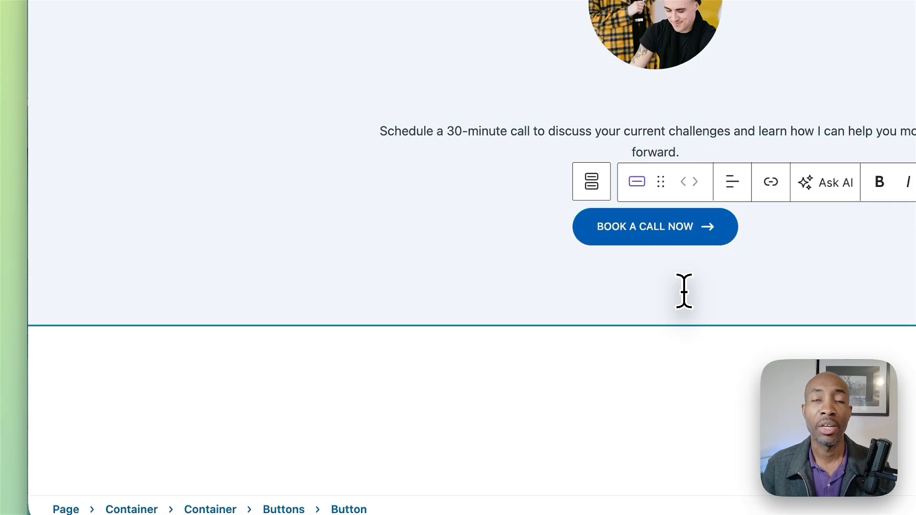
scroll(684, 291, "down", 2)
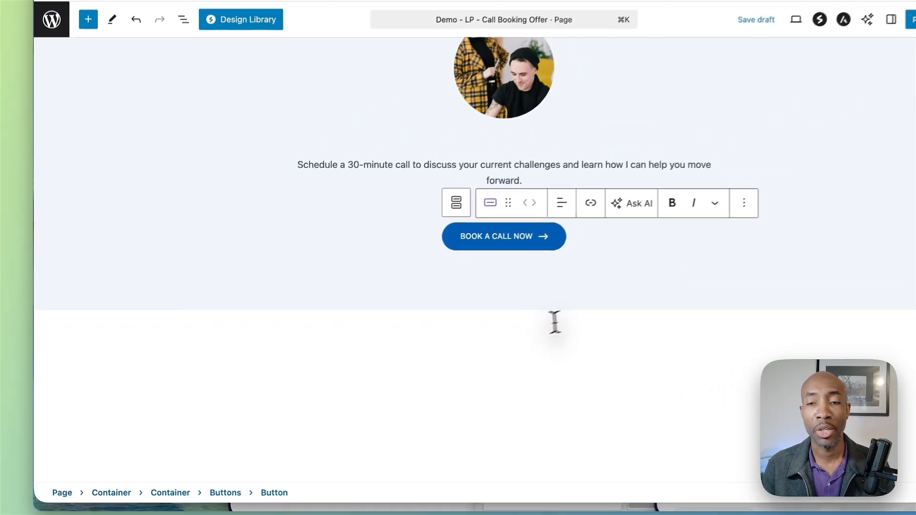
scroll(473, 342, "down", 1)
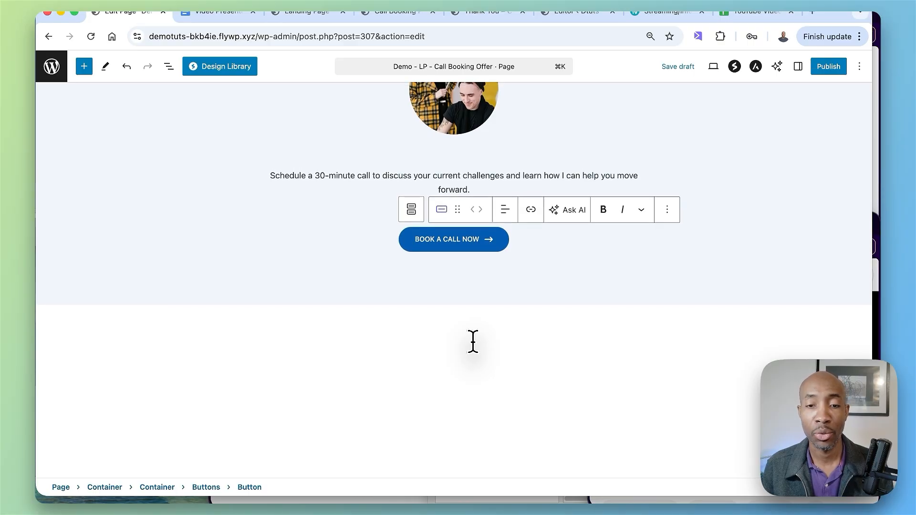
scroll(473, 342, "up", 3)
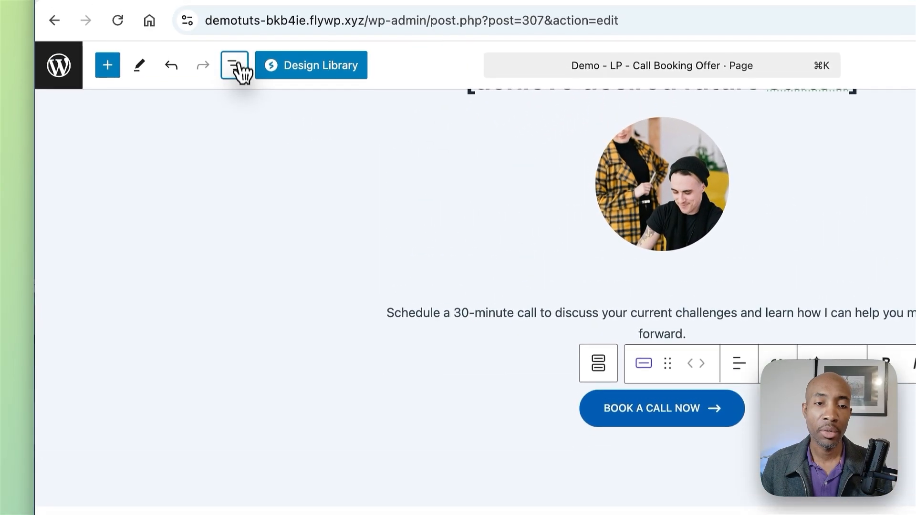
Step: Collapse the Hero Section in the block list and insert the Feature List/Benfefits pattern from the Call Booking Funnel category
left_click(236, 69)
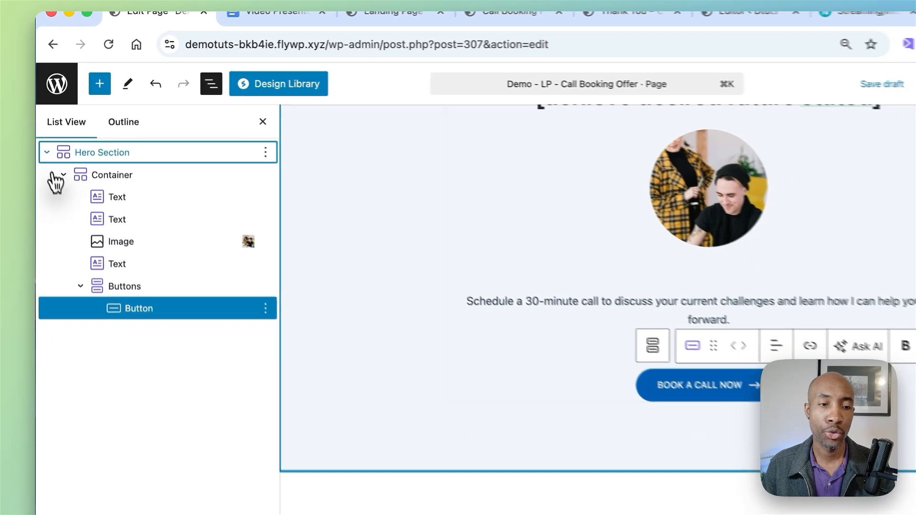
left_click(48, 172)
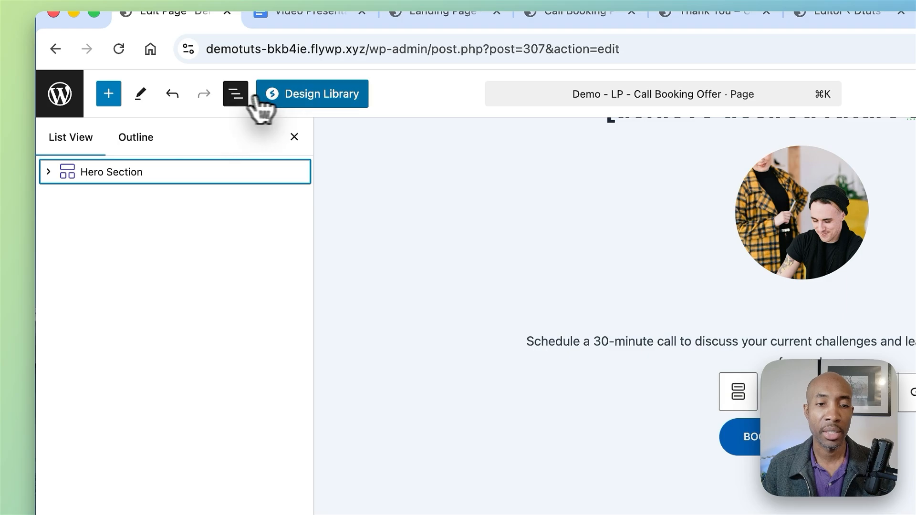
left_click(117, 100)
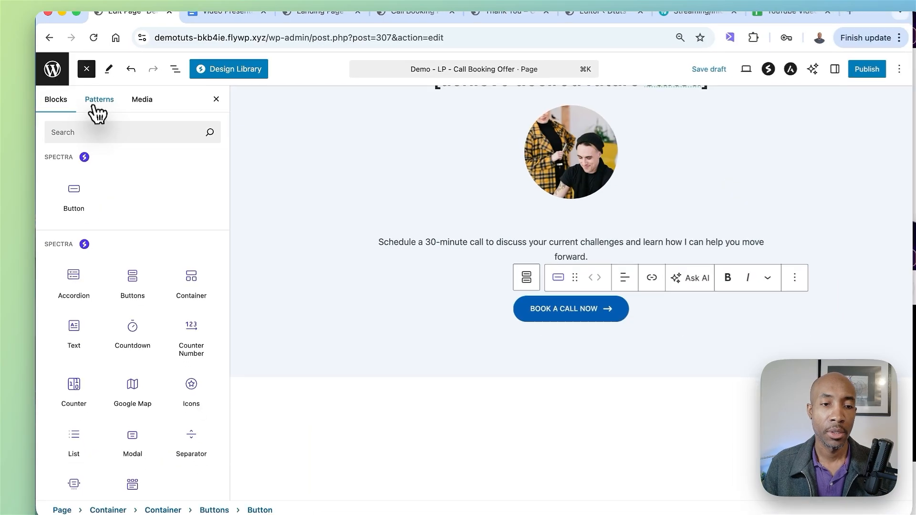
left_click(127, 137)
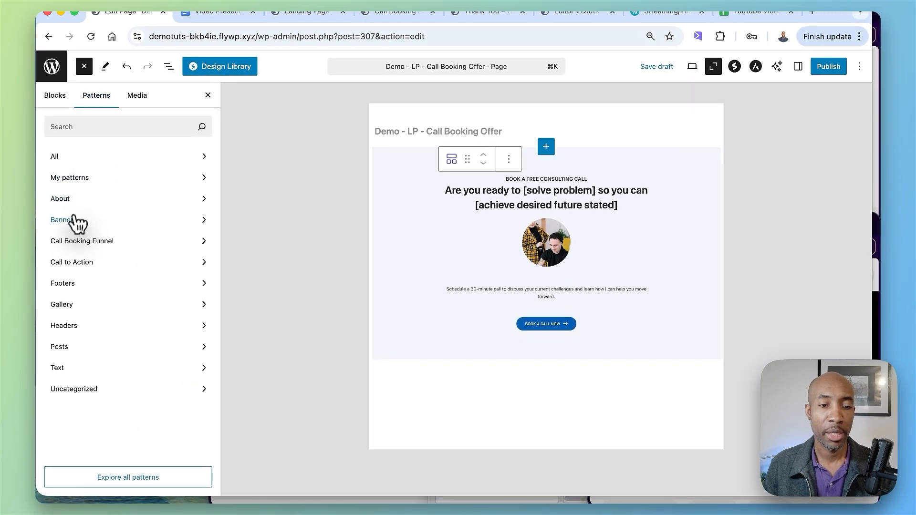
left_click(74, 242)
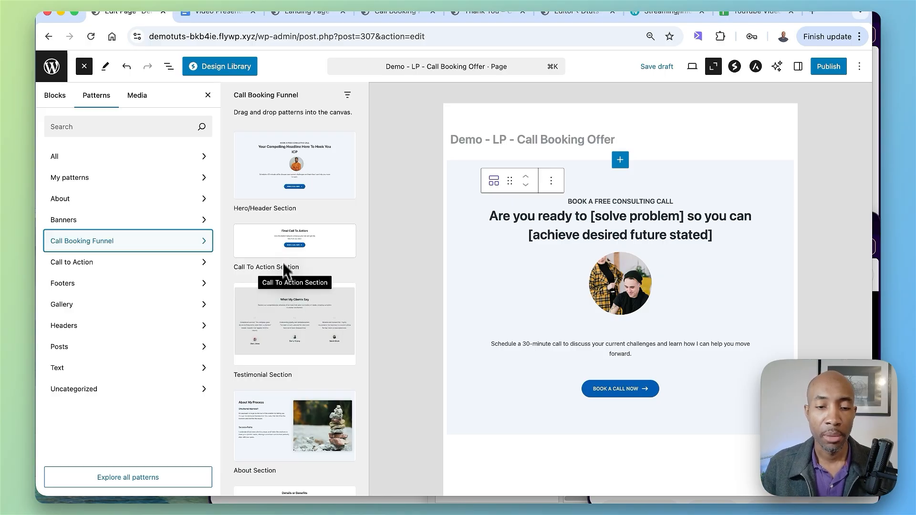
scroll(285, 354, "down", 3)
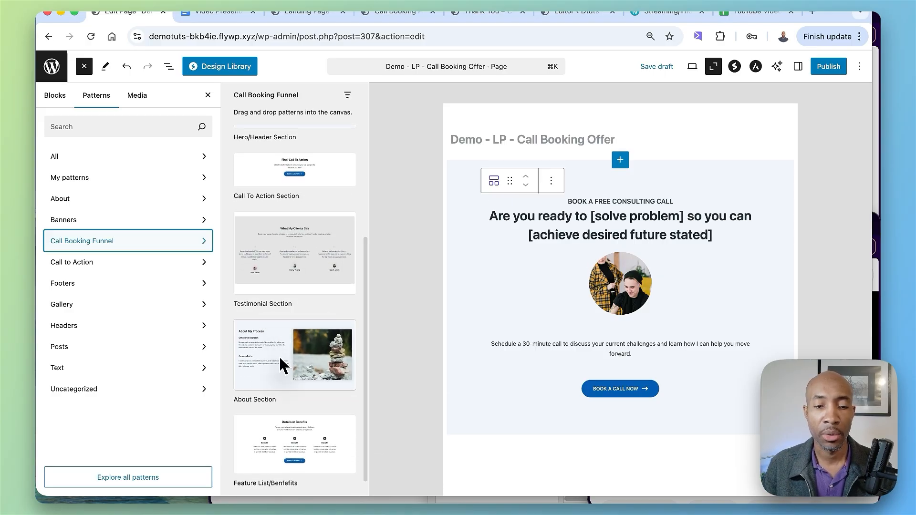
scroll(283, 202, "down", 1)
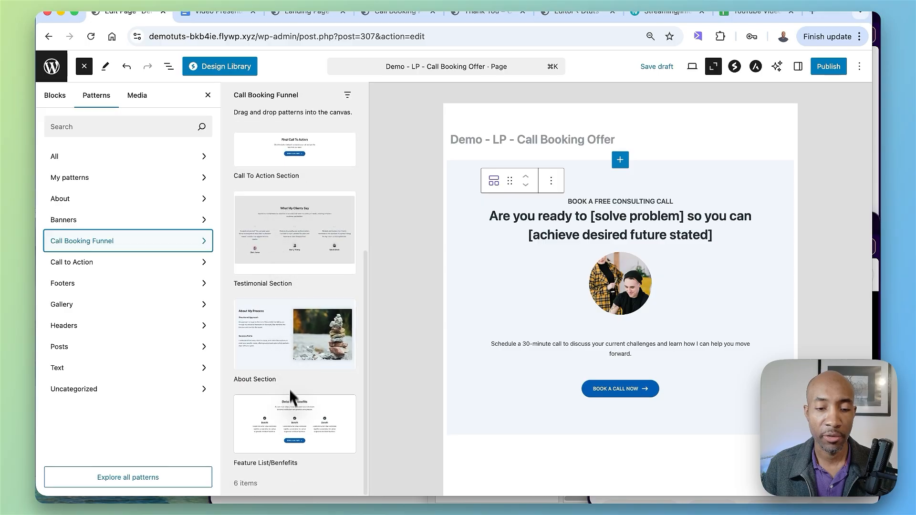
left_click(287, 418)
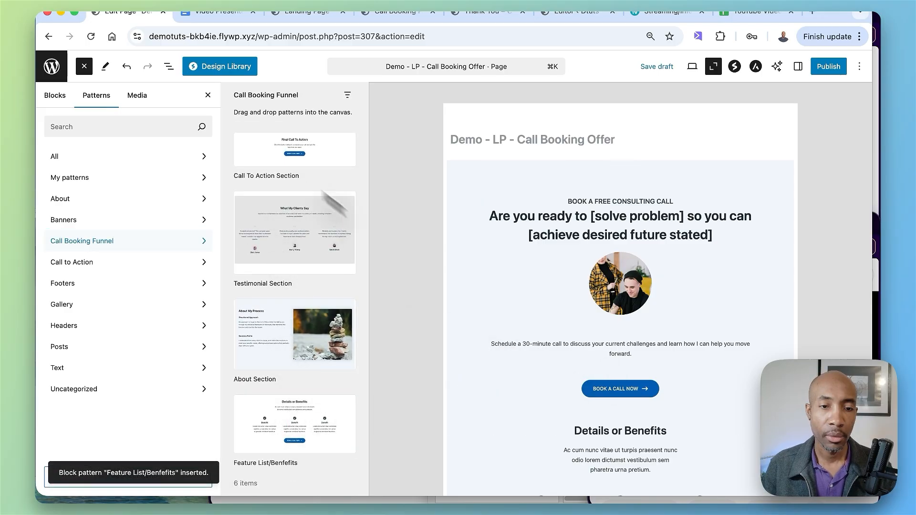
left_click(208, 95)
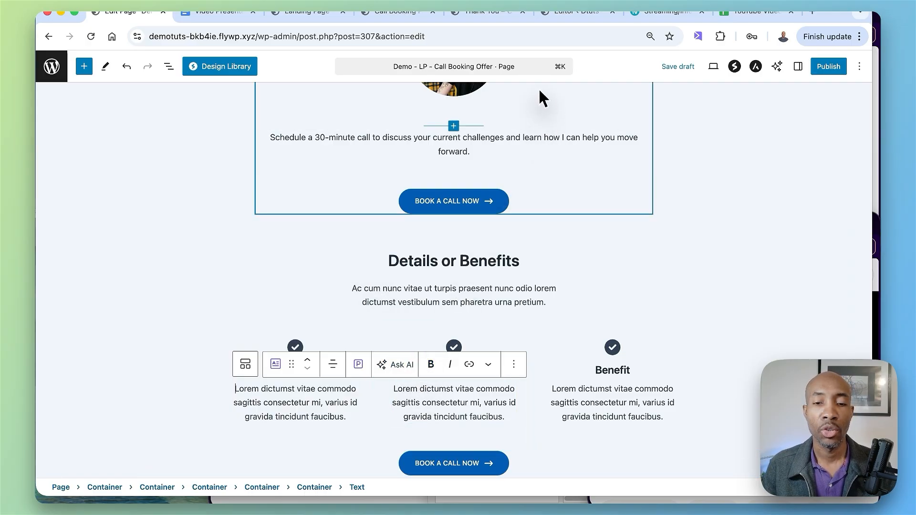
Step: Move the Features List container out of the Hero Section to the top level below it, and collapse both sections in the block list
scroll(458, 186, "down", 5)
left_click(168, 66)
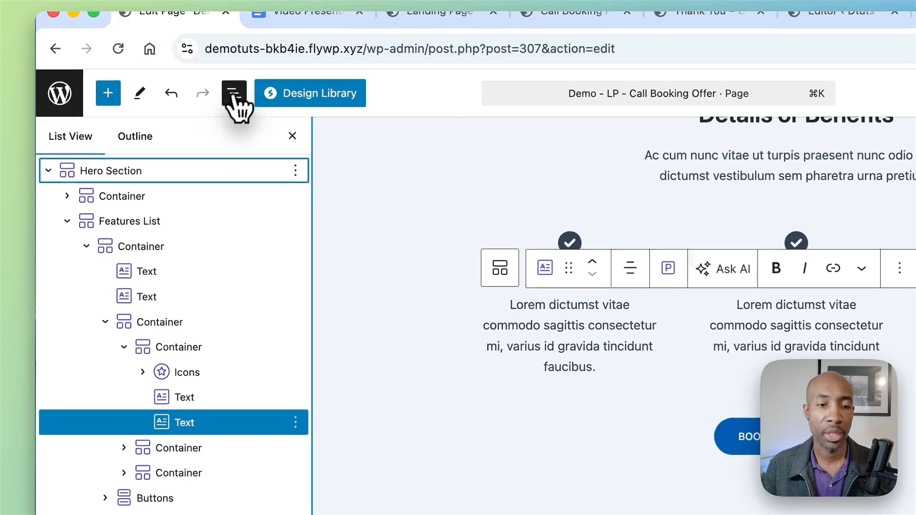
left_click(48, 170)
left_click(48, 171)
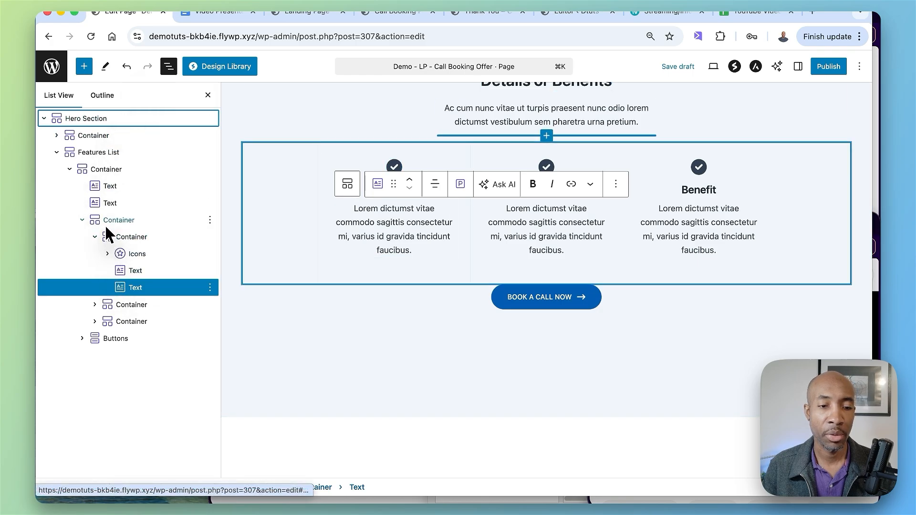
left_click(88, 156)
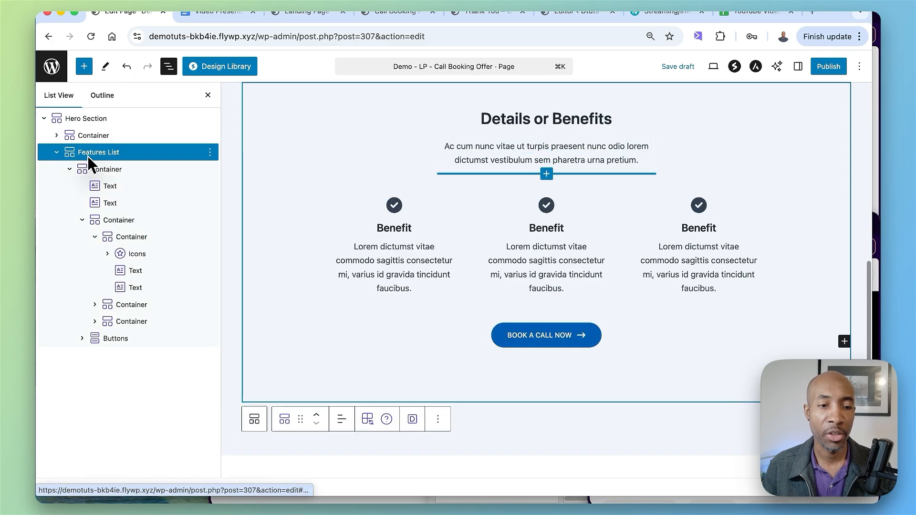
left_click_drag(74, 159, 56, 167)
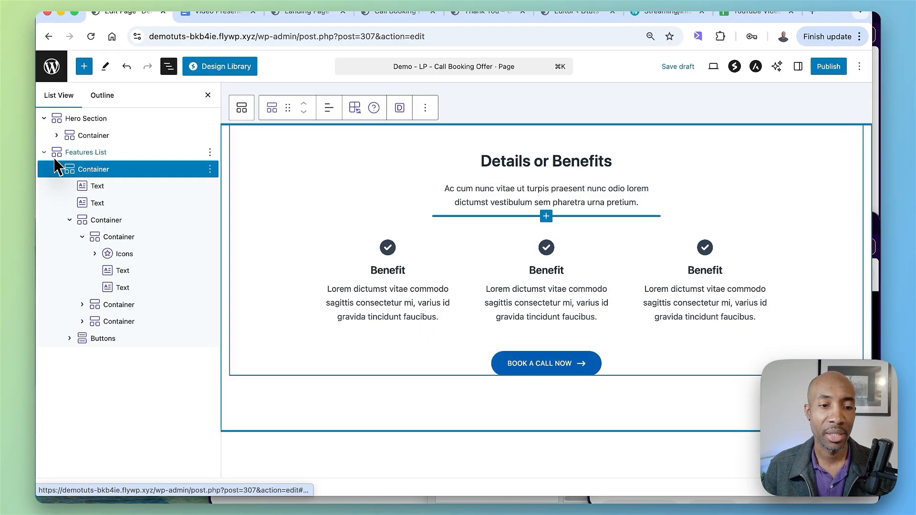
left_click(44, 119)
left_click(44, 135)
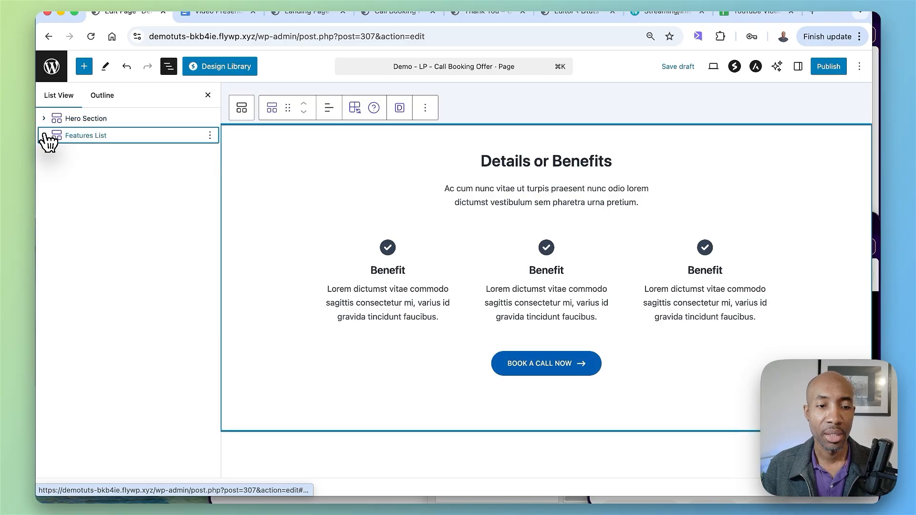
Step: Examine the three Benefit headings, their descriptions and the BOOK A CALL NOW button in the Details or Benefits section
scroll(411, 205, "up", 4)
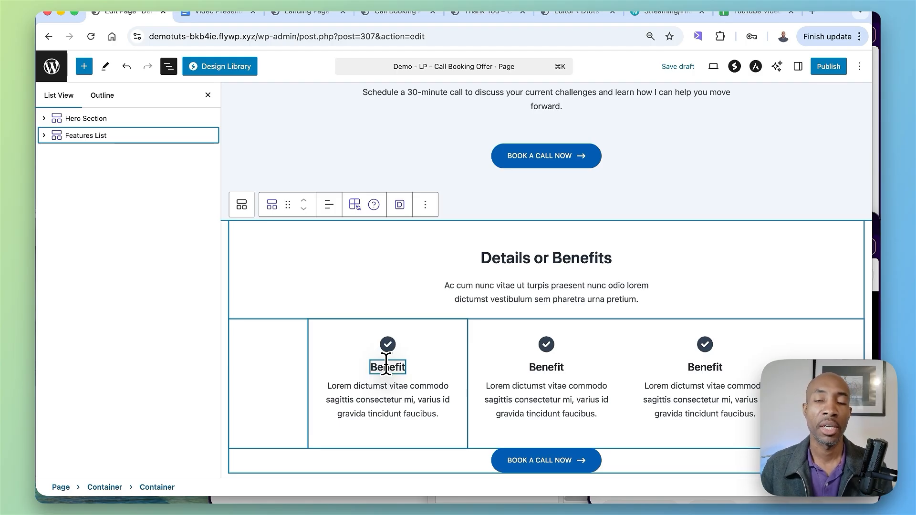
left_click(401, 401)
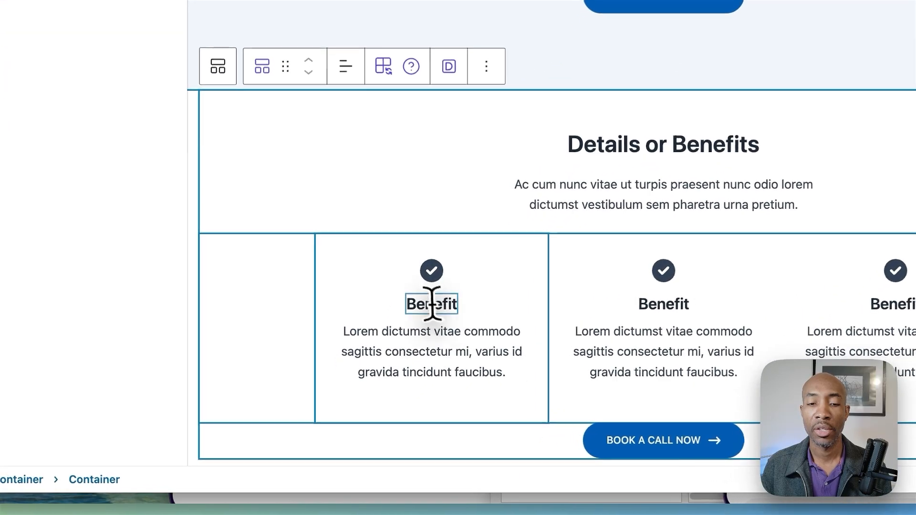
double_click(386, 365)
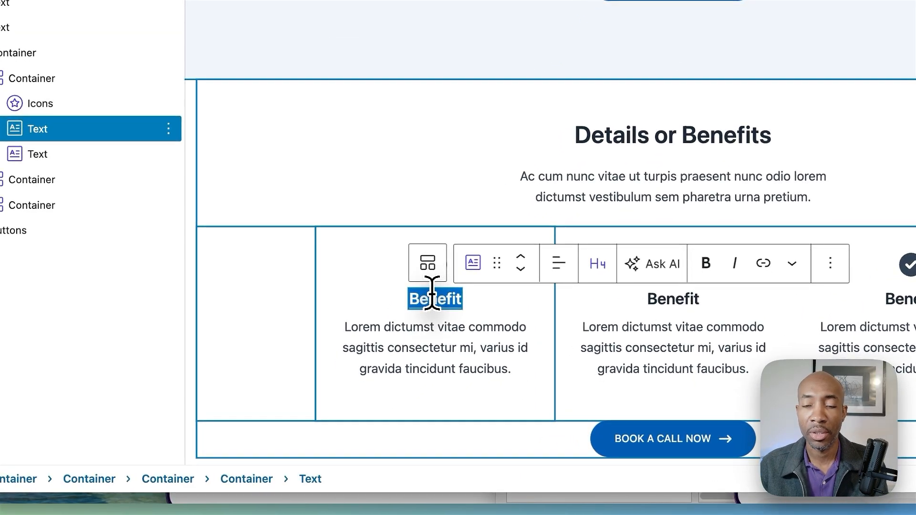
double_click(676, 299)
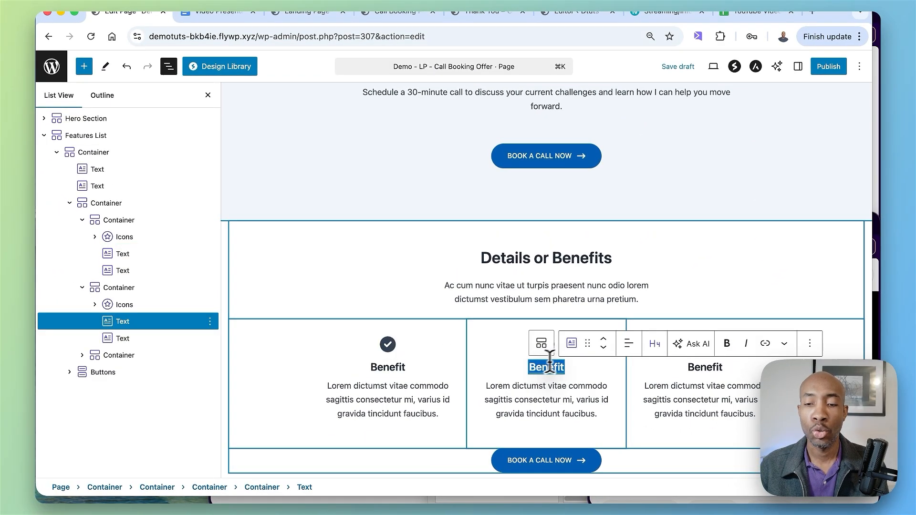
double_click(716, 367)
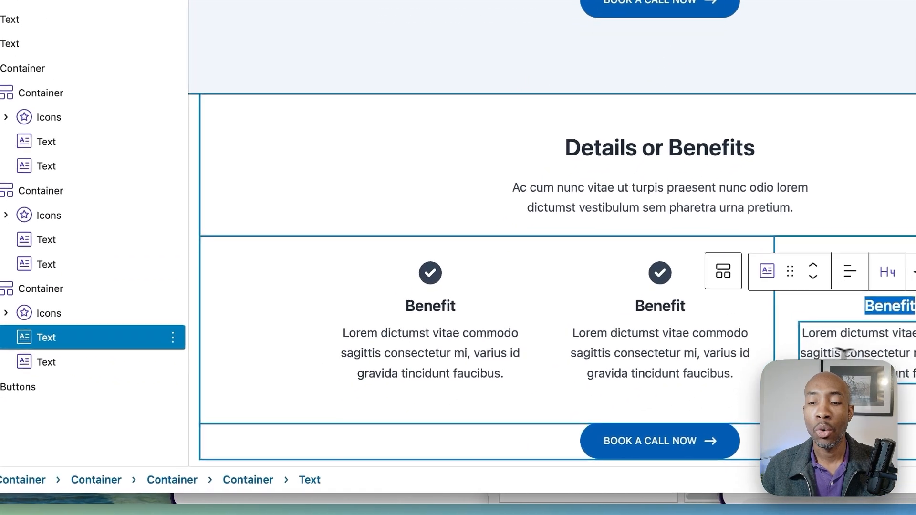
scroll(692, 348, "down", 3)
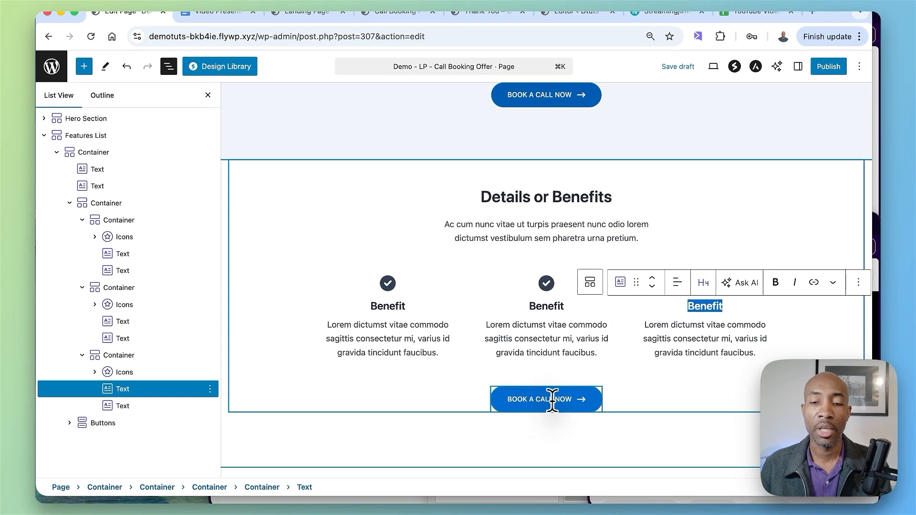
scroll(547, 391, "down", 2)
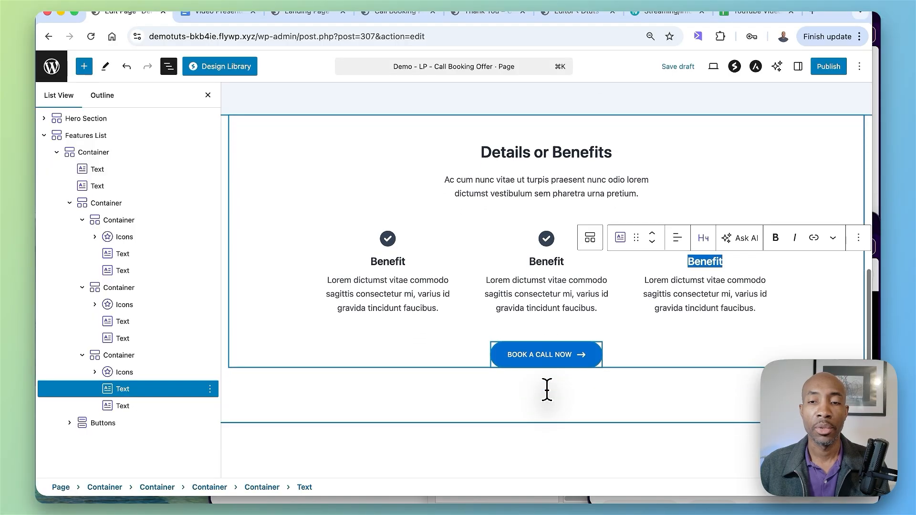
Step: Insert the About Section pattern from the Call Booking Funnel category below the Details or Benefits section
left_click(168, 72)
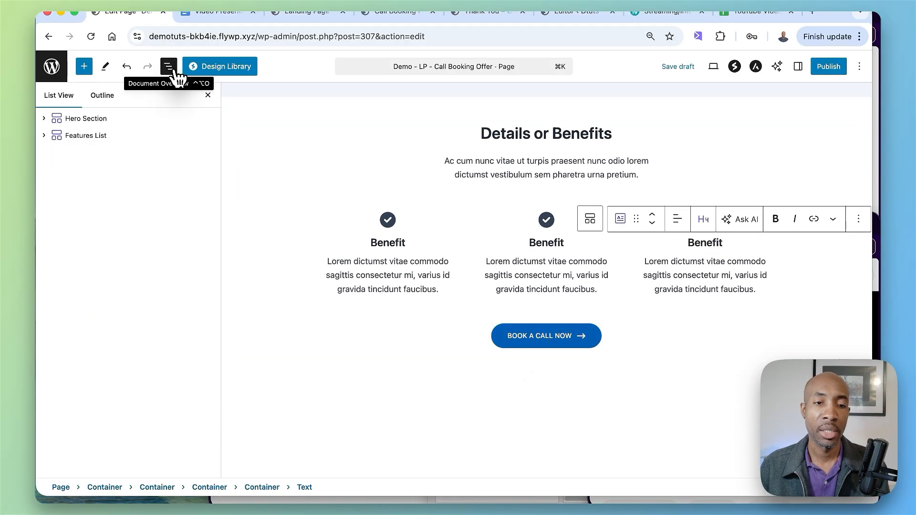
left_click(84, 67)
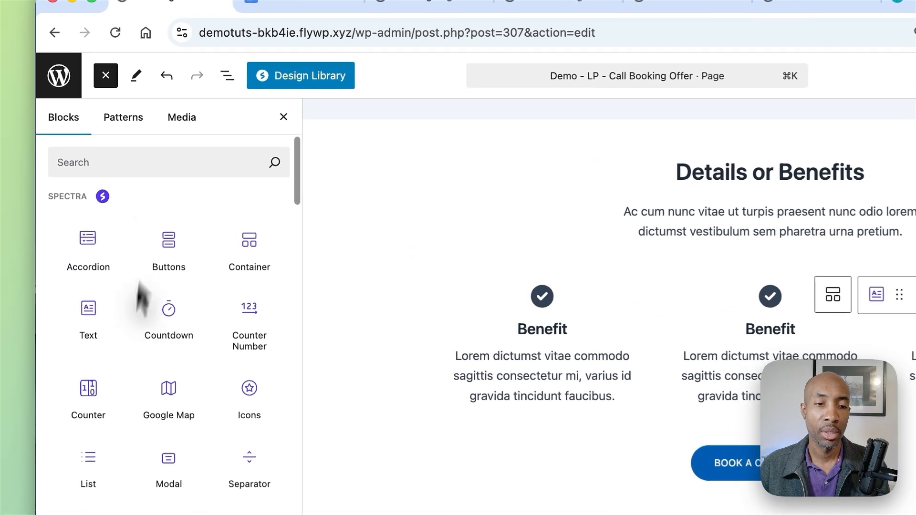
left_click(136, 121)
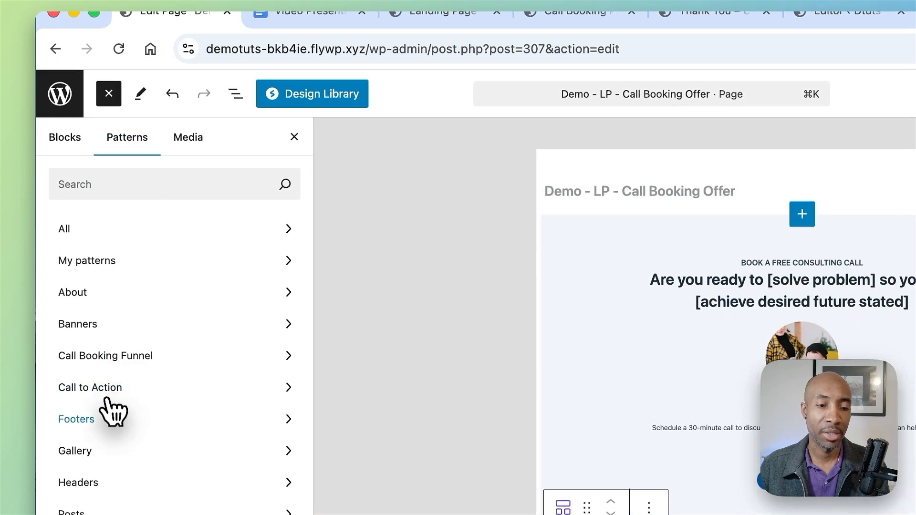
left_click(108, 399)
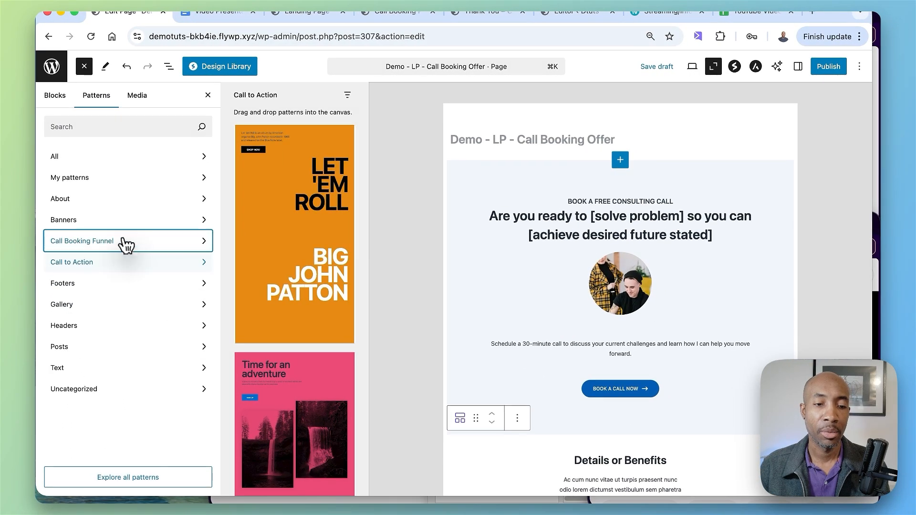
left_click(126, 245)
scroll(272, 286, "down", 2)
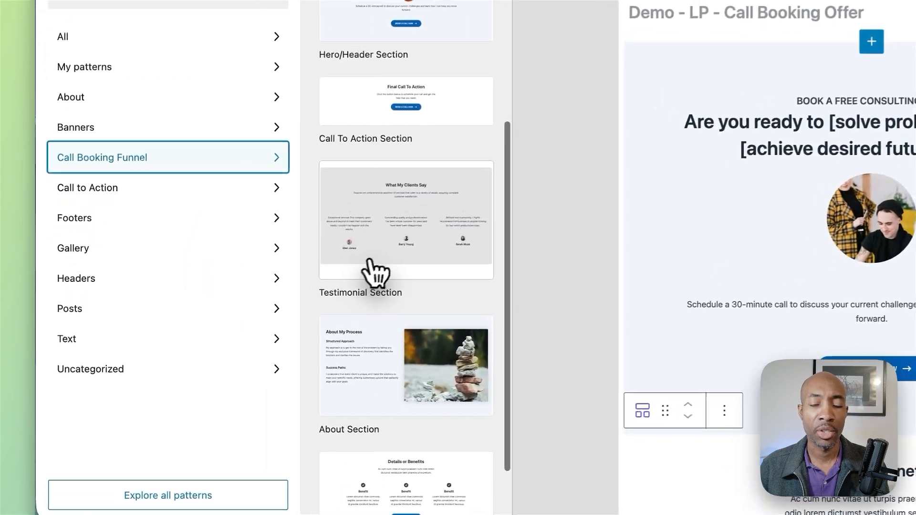
scroll(367, 261, "down", 2)
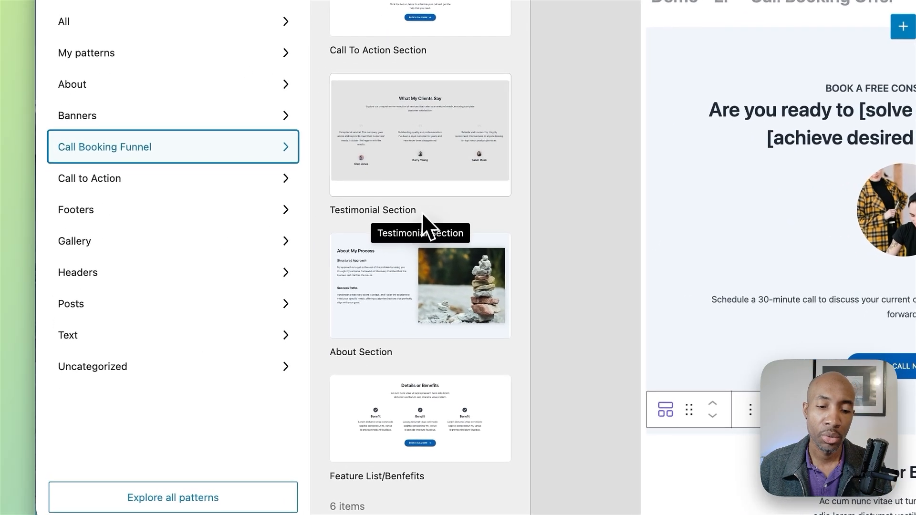
scroll(278, 347, "up", 1)
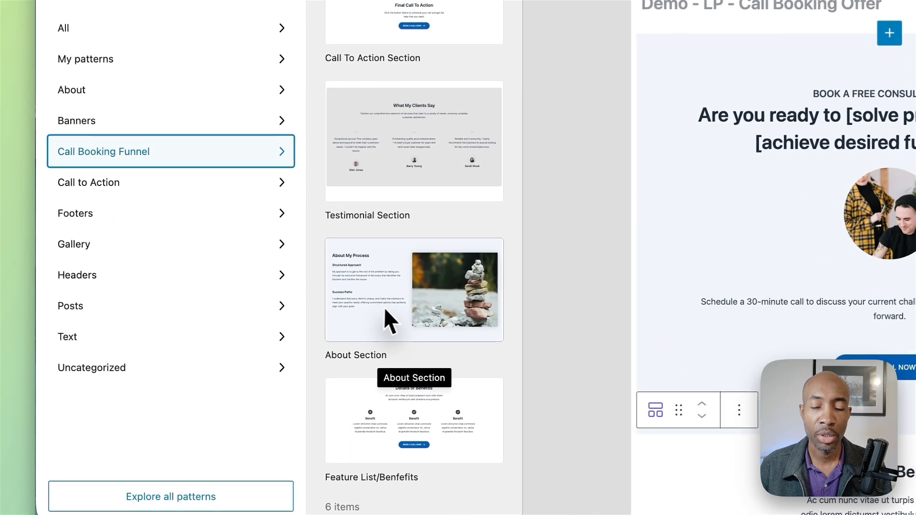
left_click(281, 355)
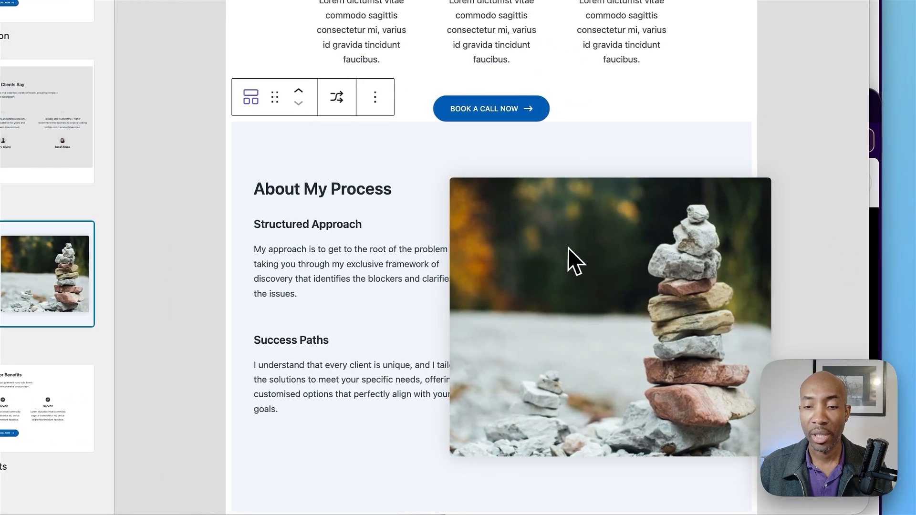
Step: Insert the Testimonial Section and Call To Action Section patterns from the Call Booking Funnel category below the About My Process section
left_click(567, 247)
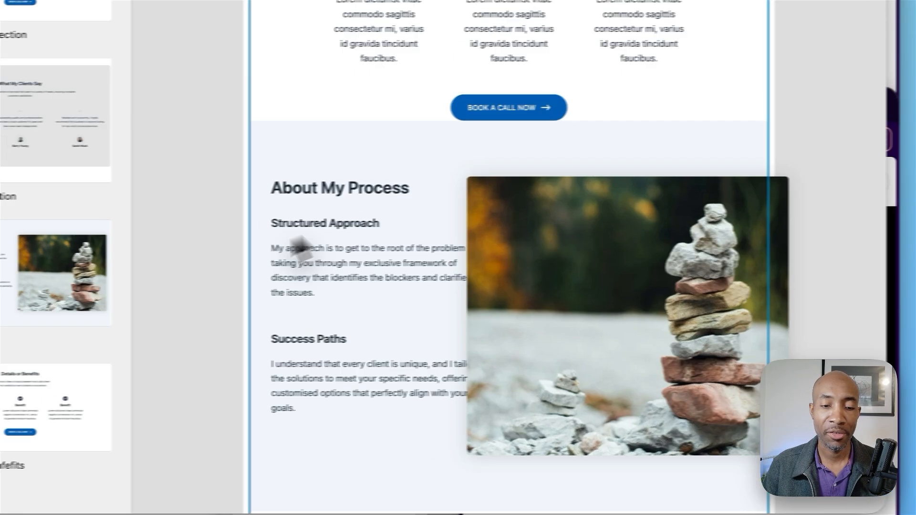
scroll(563, 329, "down", 5)
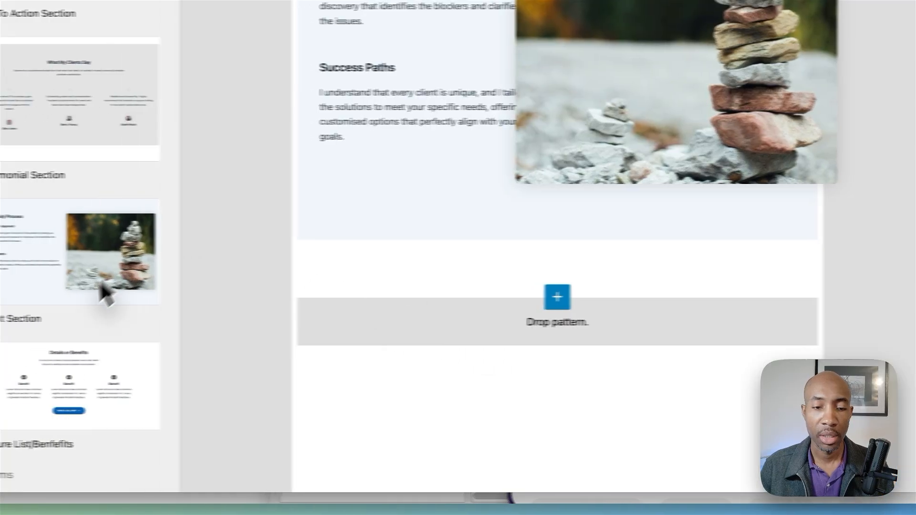
scroll(336, 341, "down", 1)
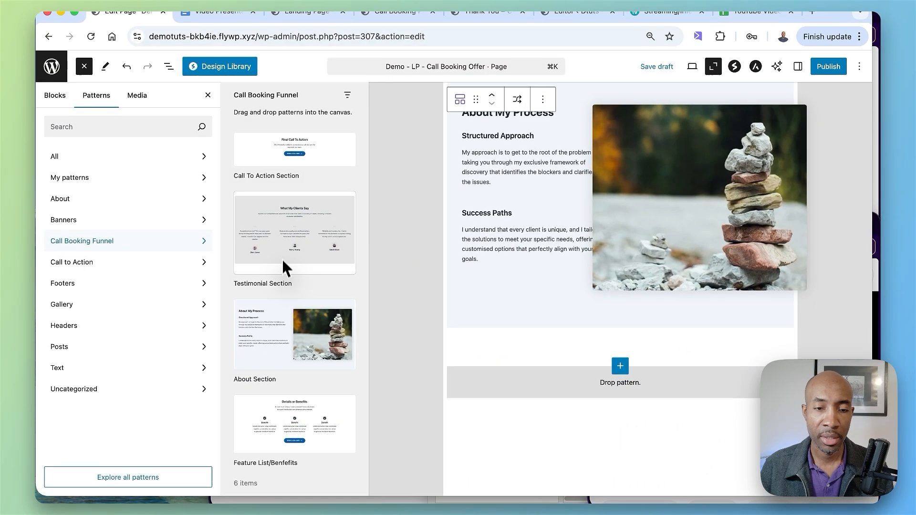
scroll(283, 260, "up", 5)
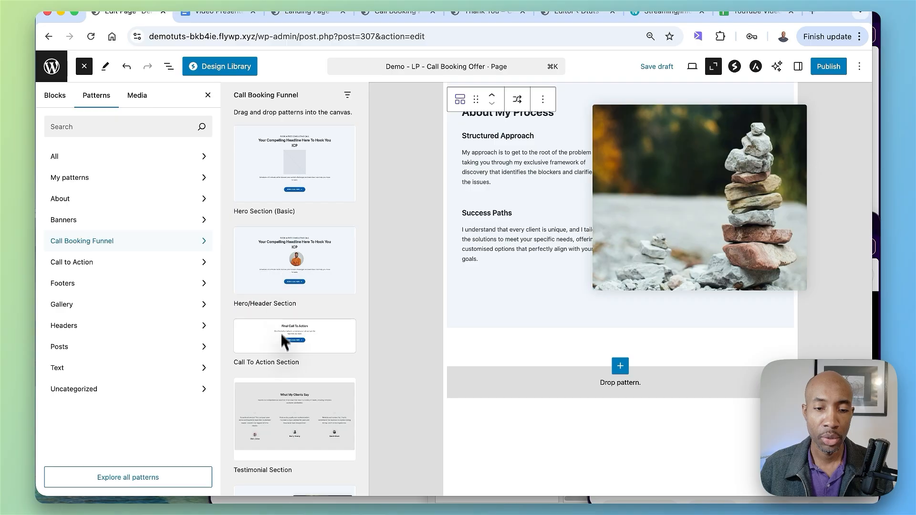
left_click(286, 434)
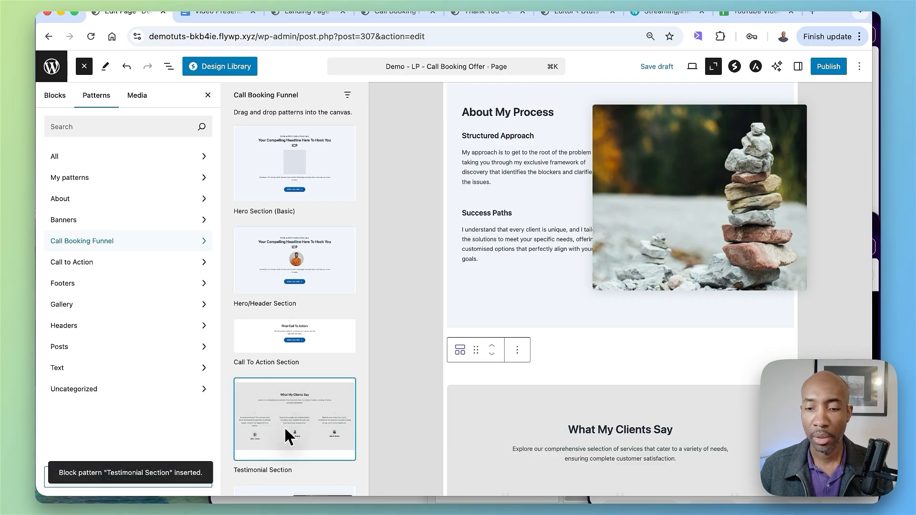
scroll(287, 436, "down", 5)
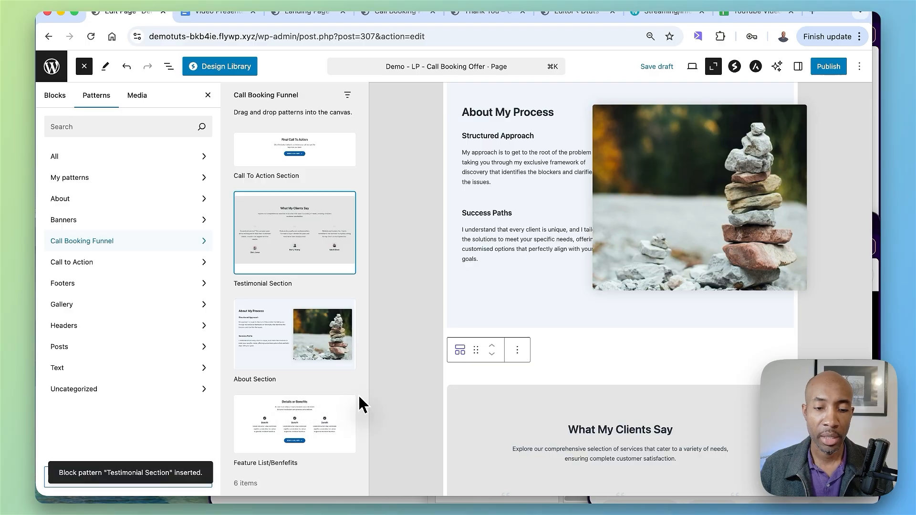
left_click(317, 164)
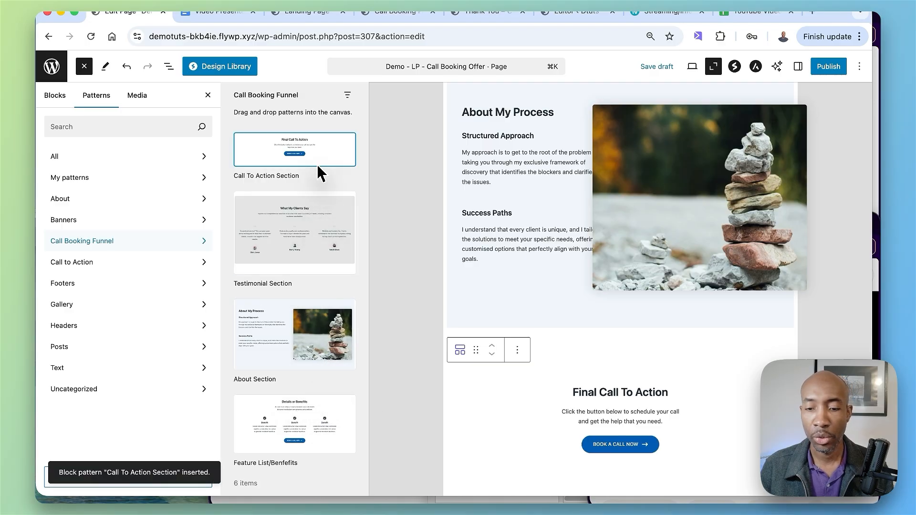
Step: Move the Call To Action Section below the Testimonial Section in the block list so it closes the page
key("Escape")
scroll(284, 325, "down", 3)
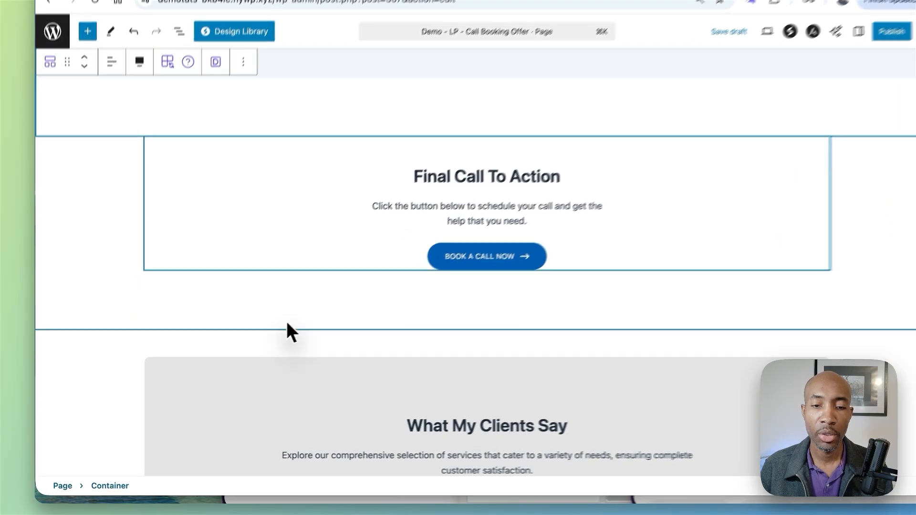
left_click(107, 211)
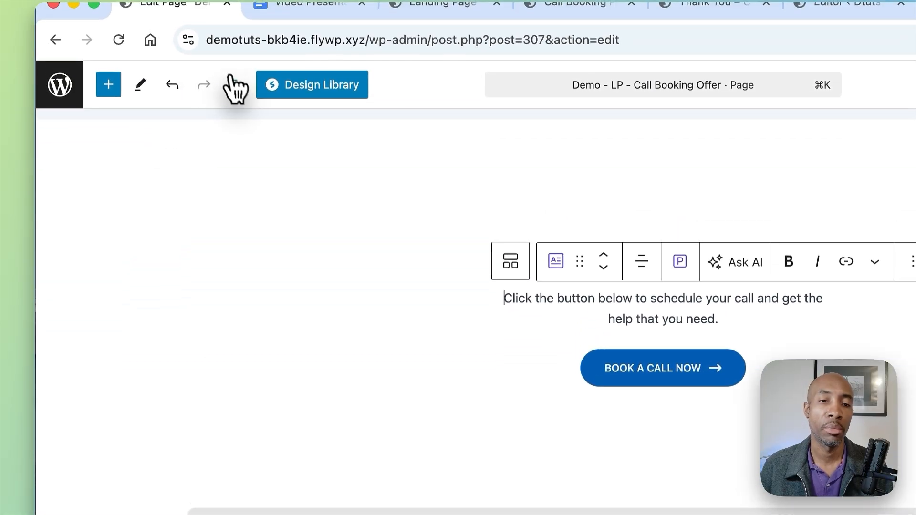
left_click(235, 29)
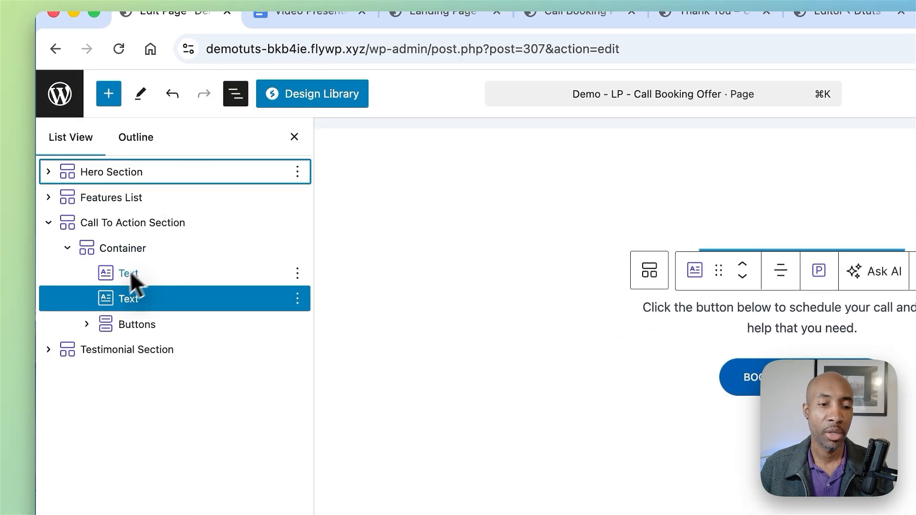
left_click(49, 222)
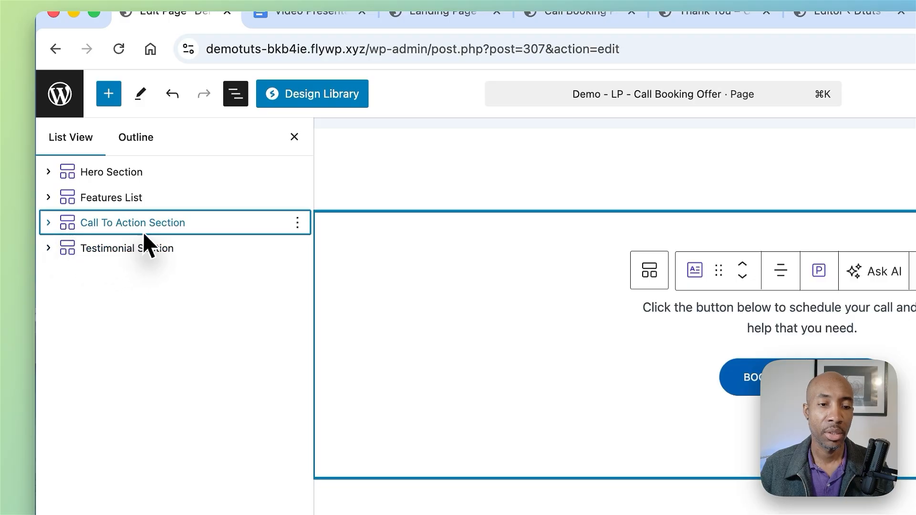
left_click_drag(142, 231, 103, 263)
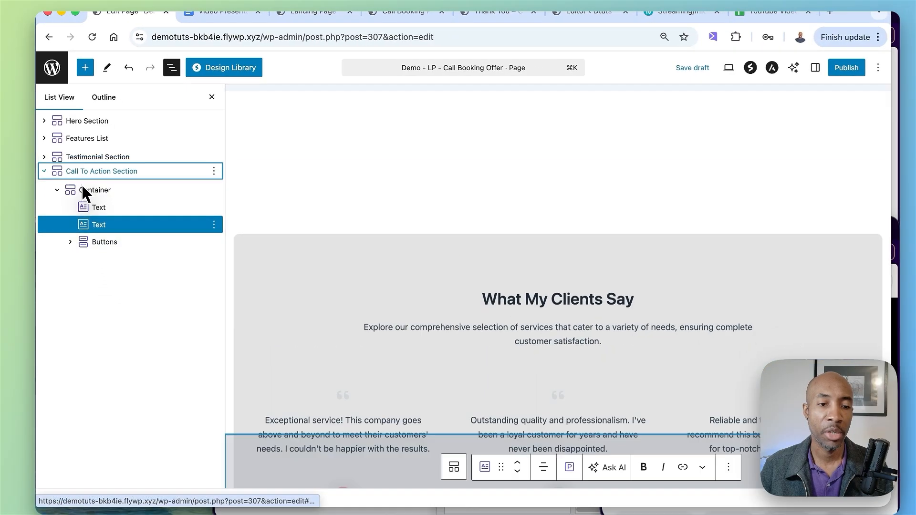
left_click(44, 171)
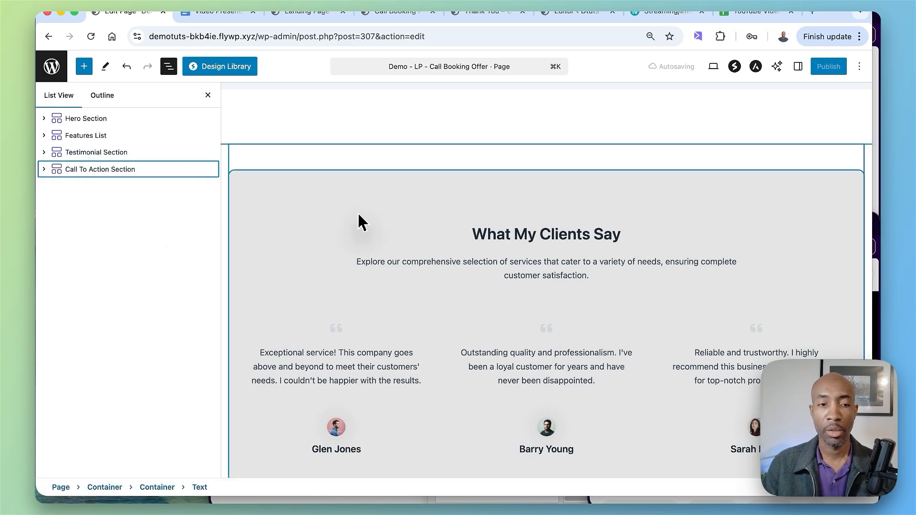
Step: Check the Hero, Features List, Testimonial and Call To Action sections in order, close the block list, and review the about and testimonial content
left_click(104, 117)
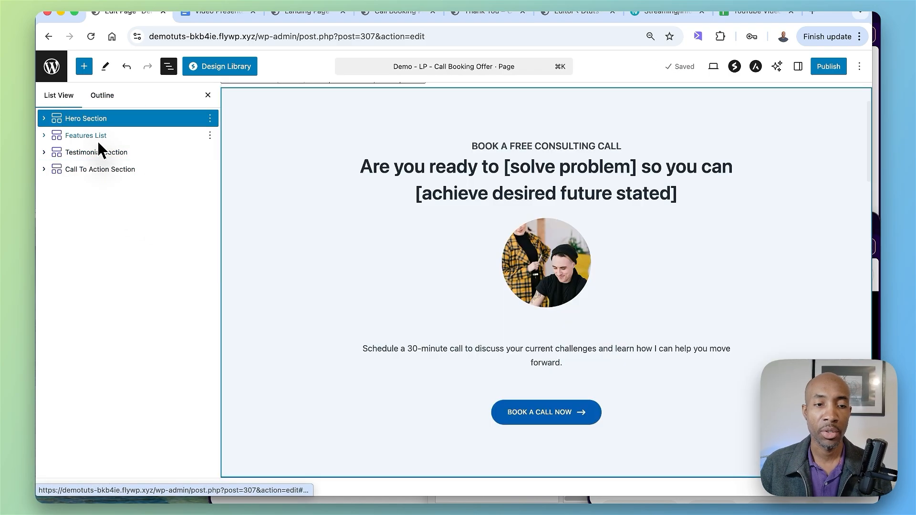
left_click(98, 141)
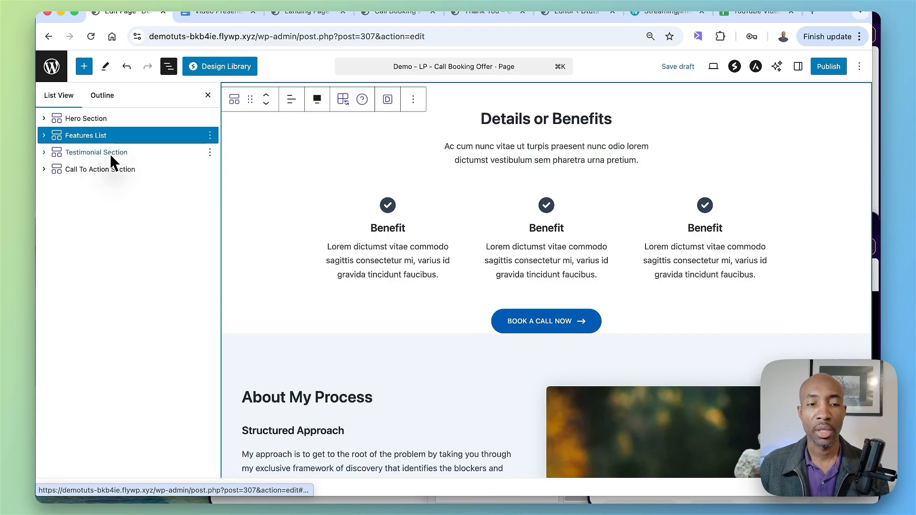
left_click(109, 154)
left_click(125, 169)
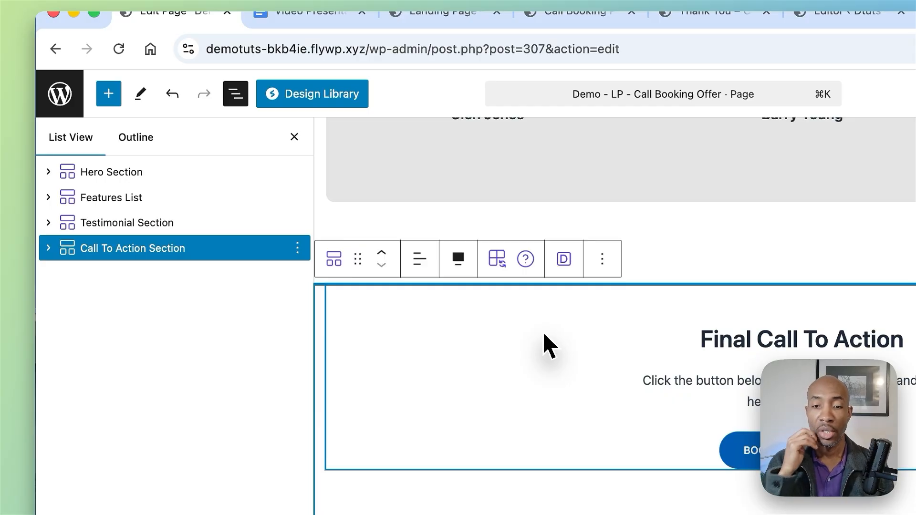
left_click(294, 137)
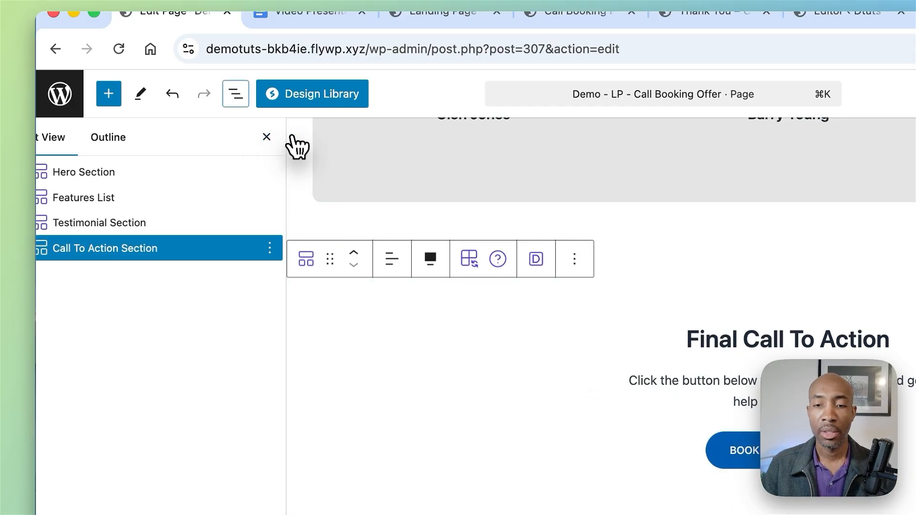
scroll(442, 286, "up", 15)
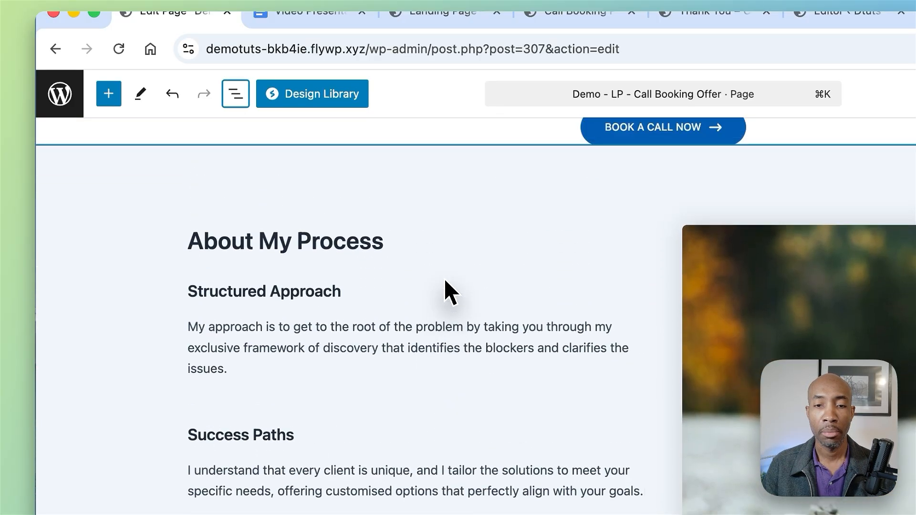
scroll(422, 267, "down", 10)
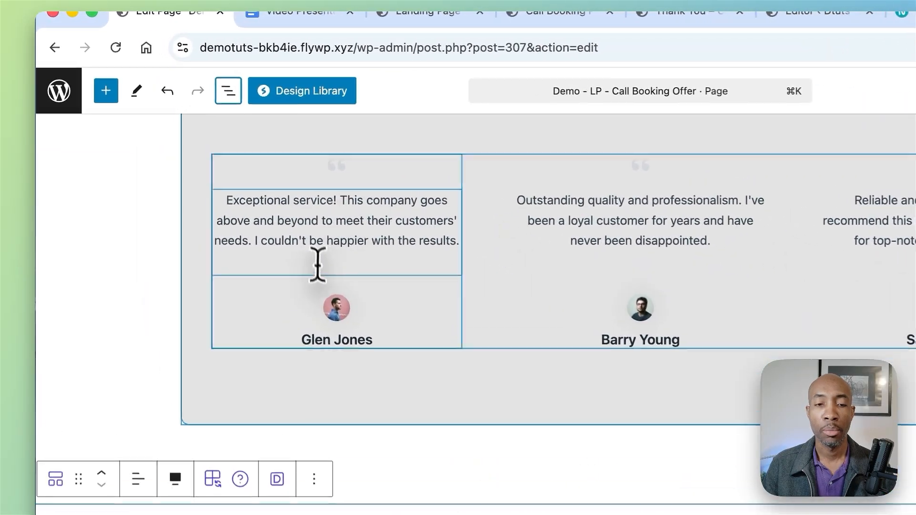
mouse_move(343, 287)
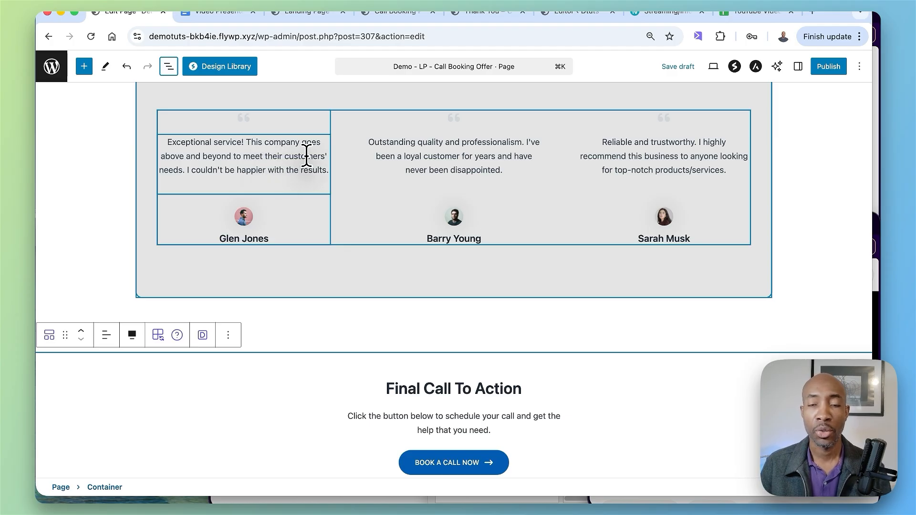
Step: Save the landing page as a draft and open its preview in a new browser tab to review the whole layout
scroll(307, 155, "up", 20)
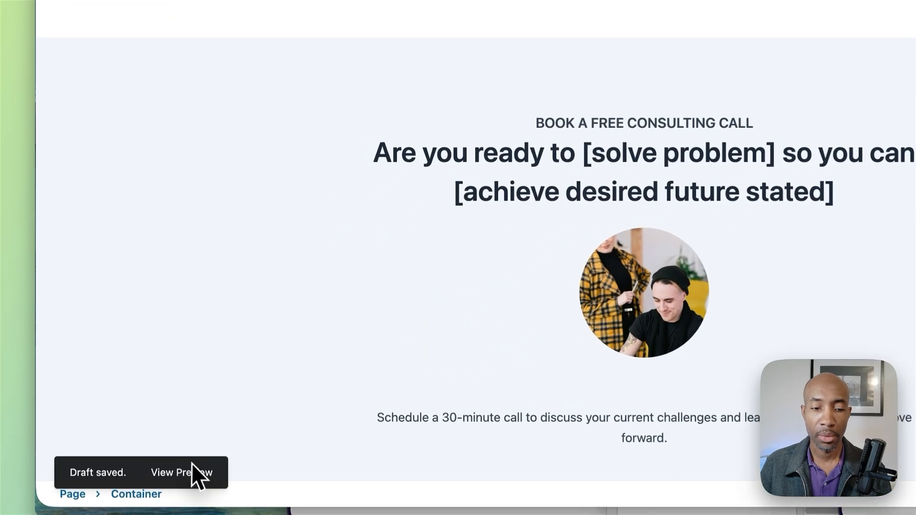
right_click(144, 472)
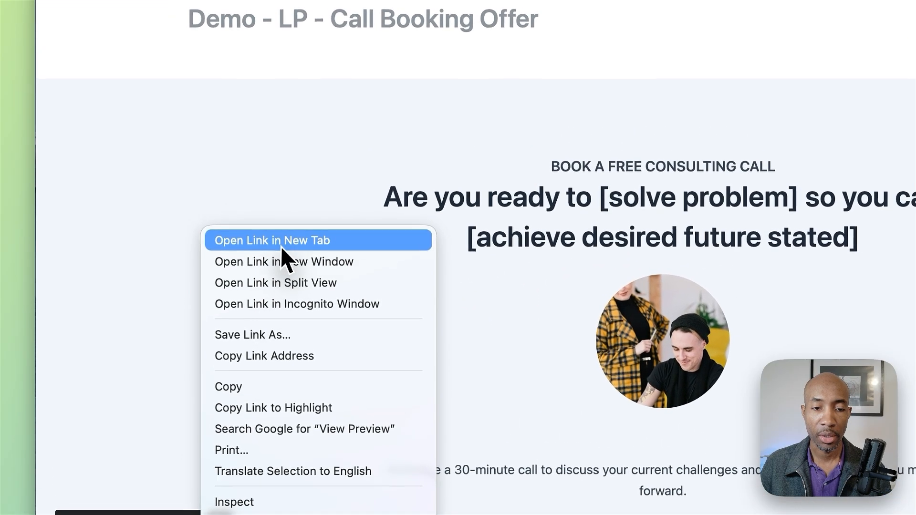
left_click(281, 244)
left_click(262, 5)
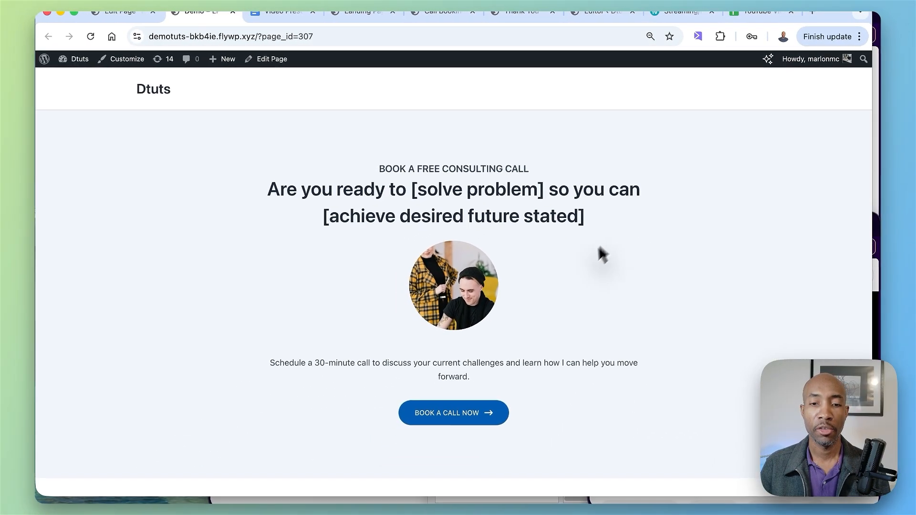
scroll(598, 247, "down", 15)
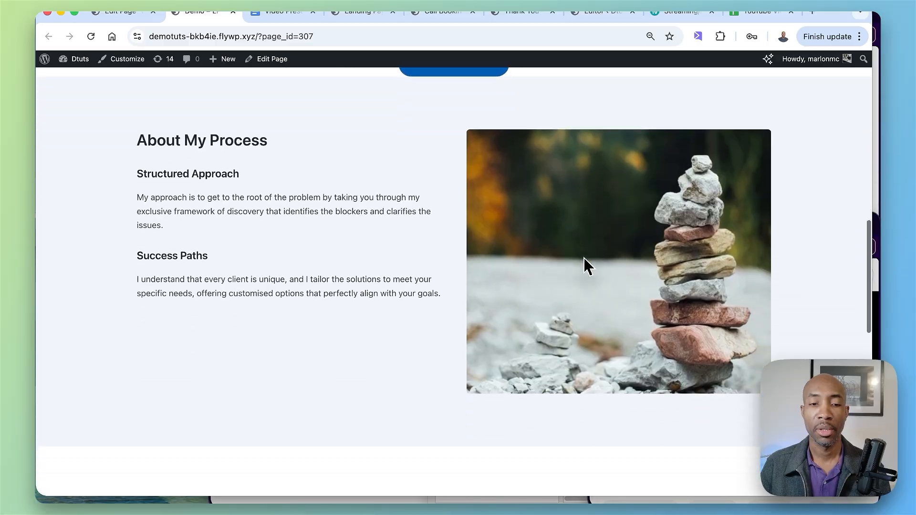
scroll(583, 257, "down", 15)
scroll(475, 391, "up", 20)
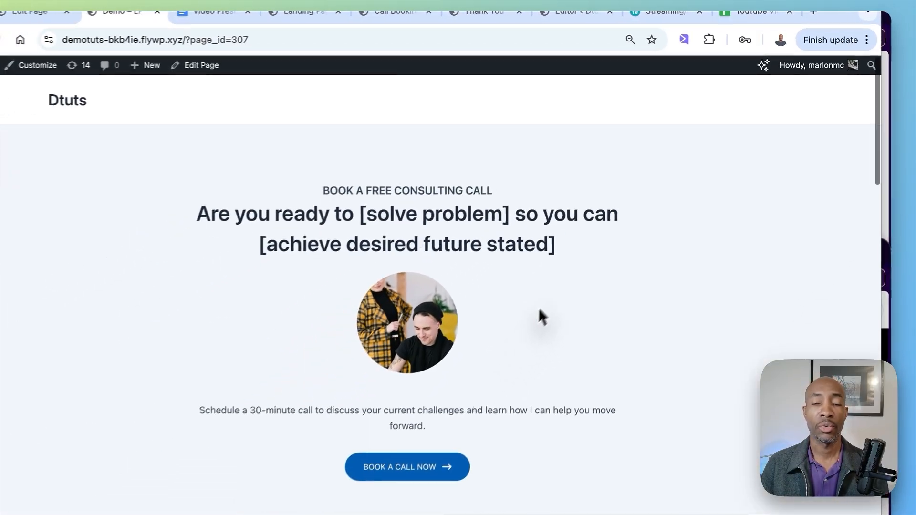